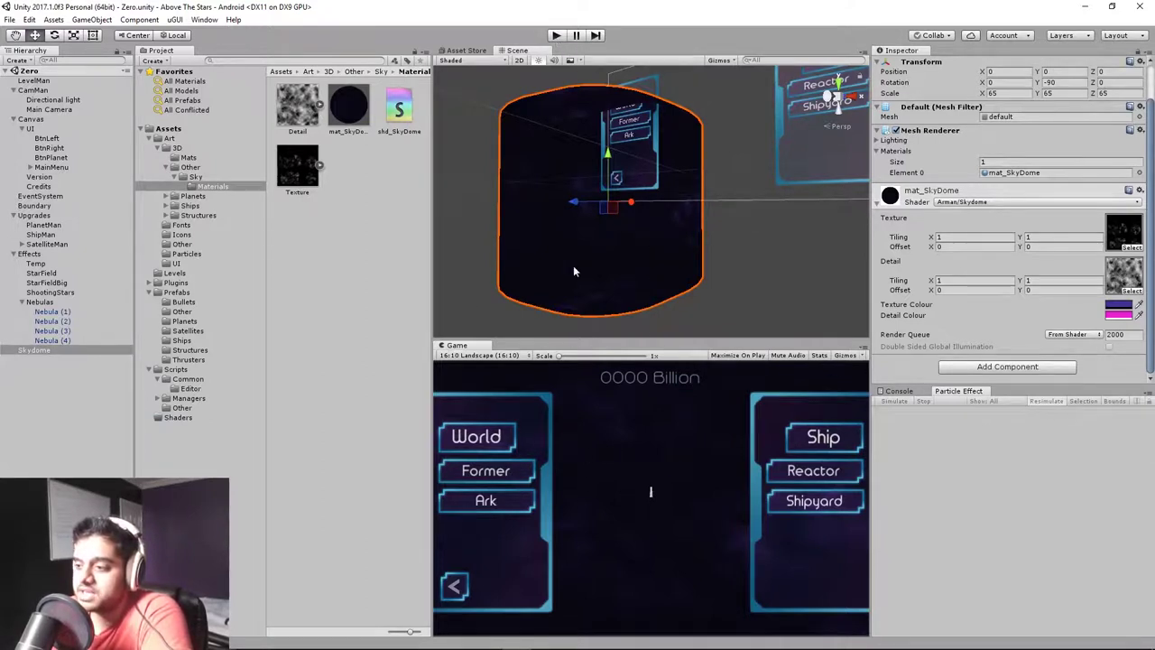
# Orbit around the sky dome, then show shd_SkyDome.shader's texture, detail and colour properties in Visual Studio.
pyautogui.moveTo(756, 245); pyautogui.dragTo(582, 217)
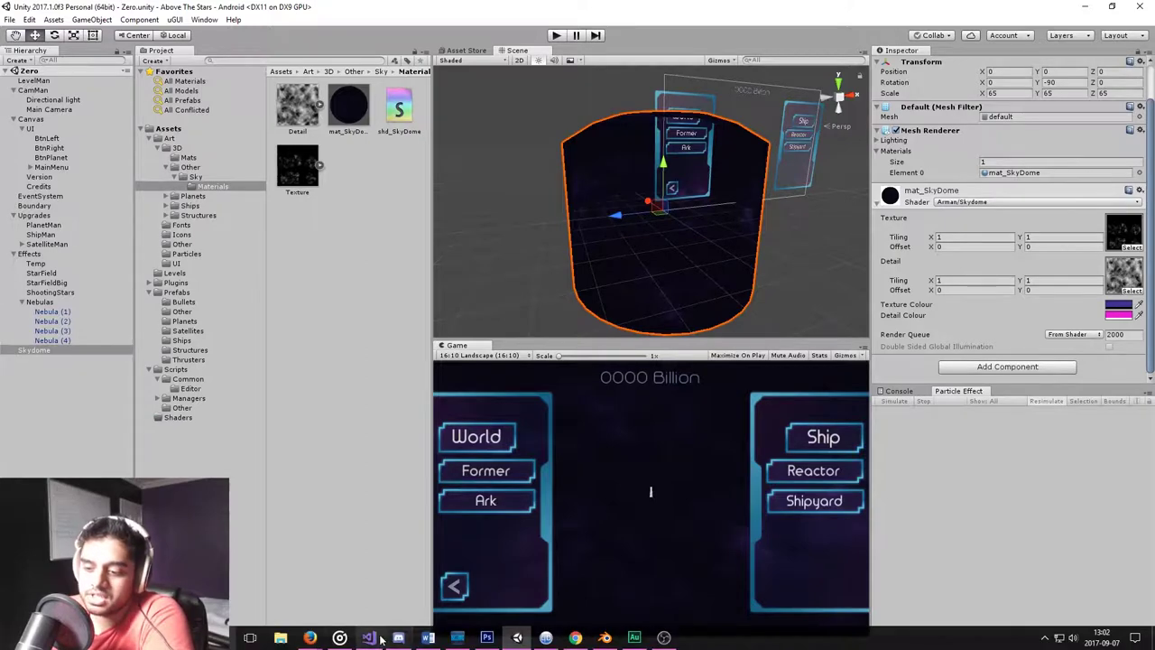
pyautogui.click(368, 637)
pyautogui.scroll(8, 501, 337)
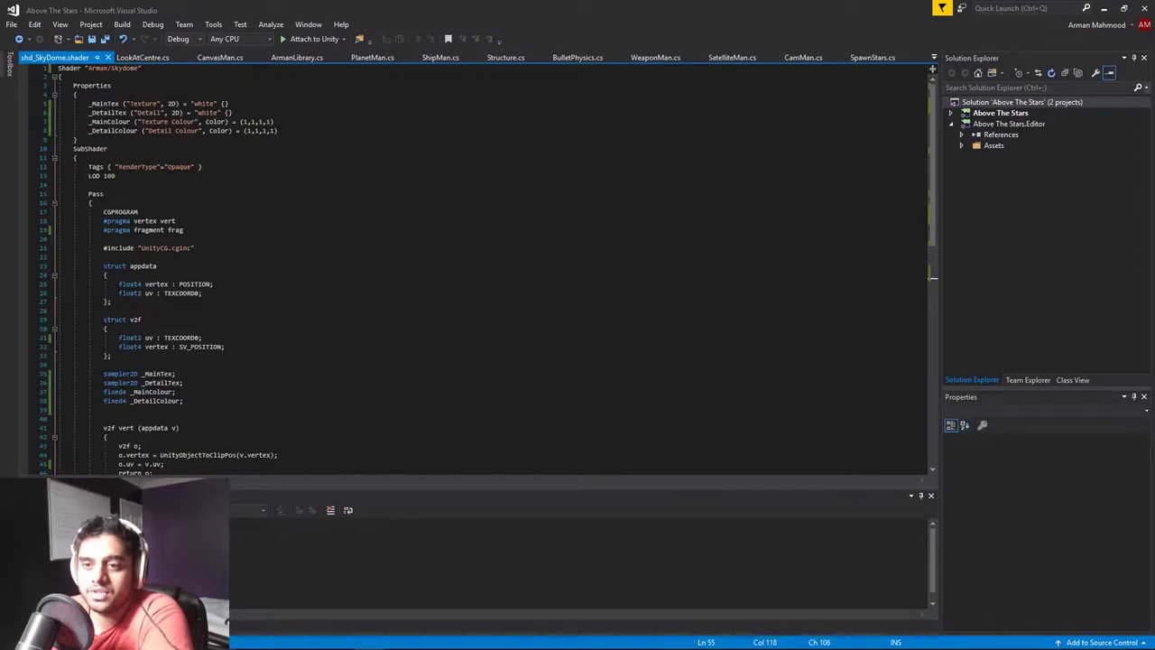
# View the Detail.psd cloud texture in Photoshop.
pyautogui.moveTo(394, 626)
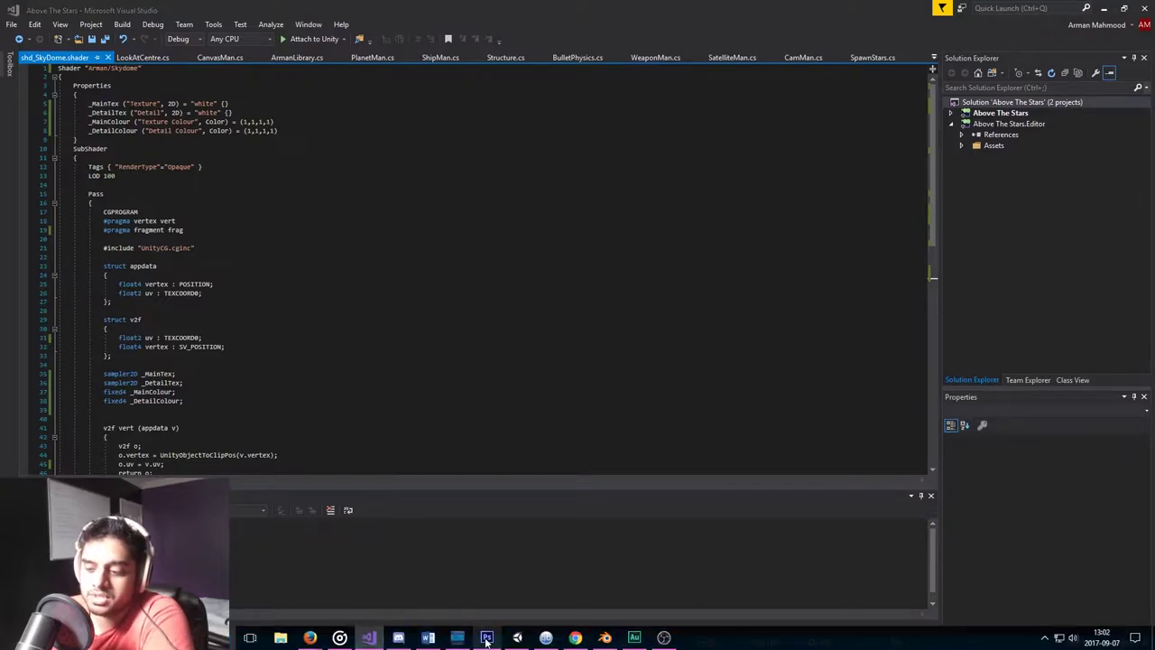
pyautogui.click(486, 638)
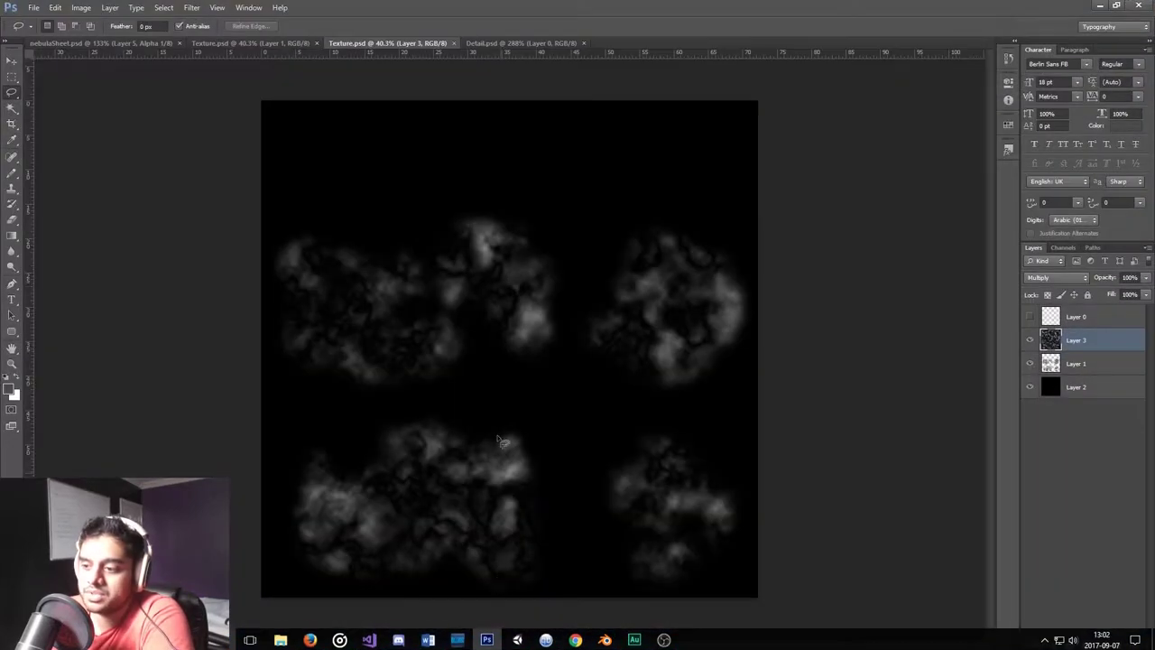
pyautogui.click(520, 44)
# Review the shader's colour-mixing line 55, then return to the Unity editor.
pyautogui.click(1099, 6)
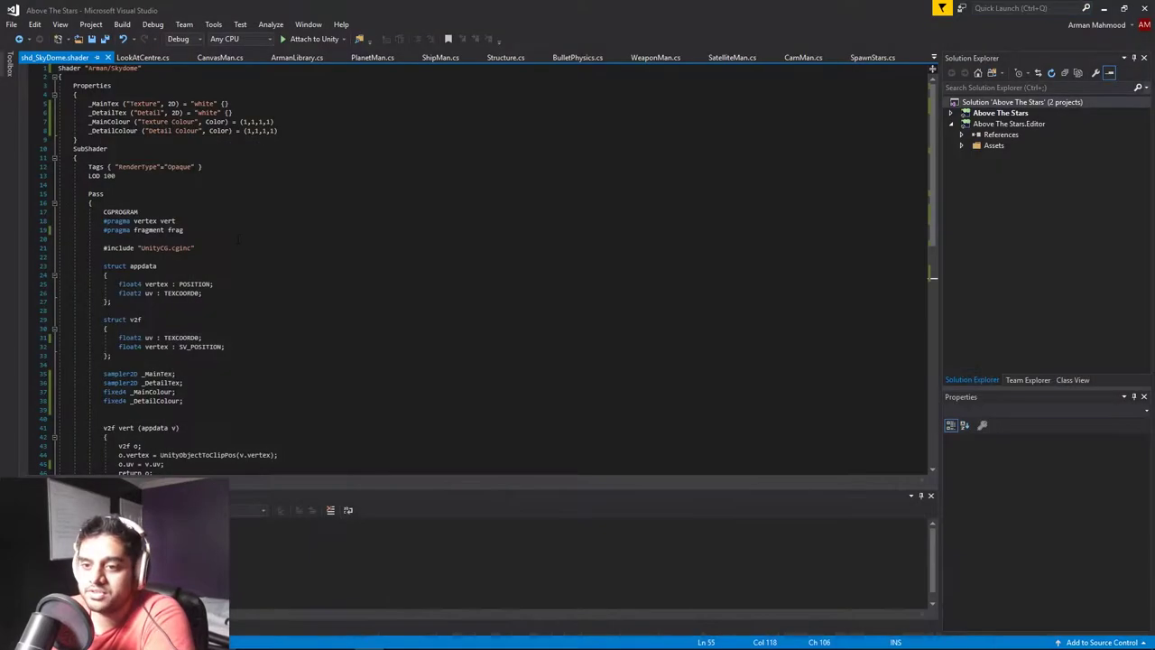
pyautogui.scroll(-6, 487, 262)
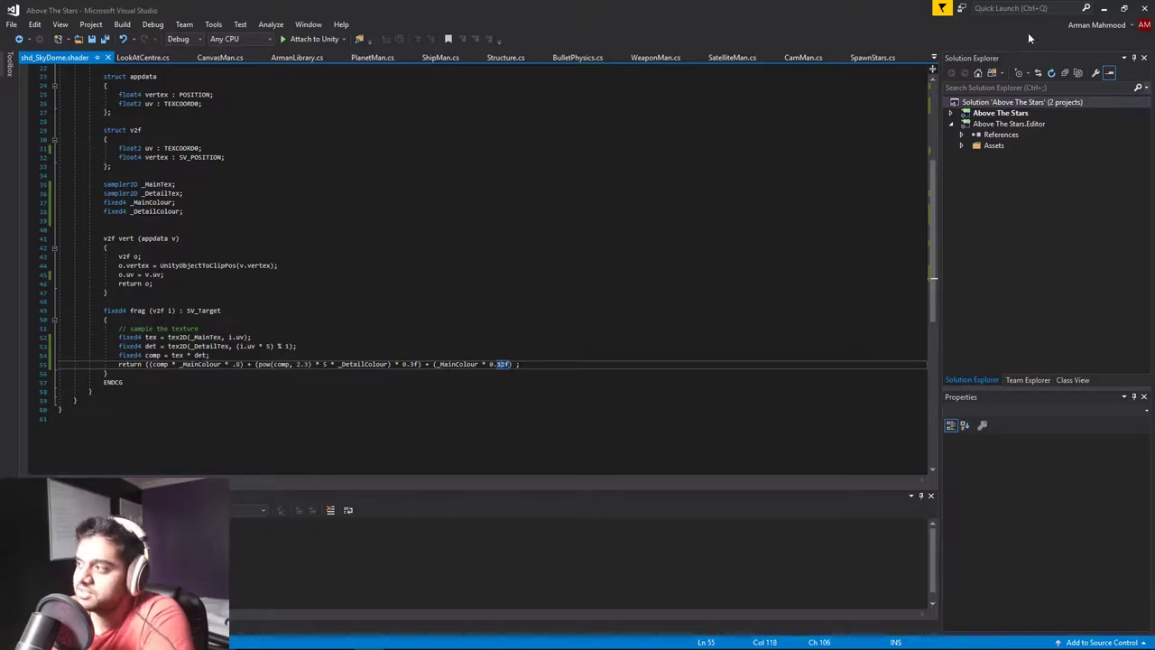
pyautogui.click(1102, 7)
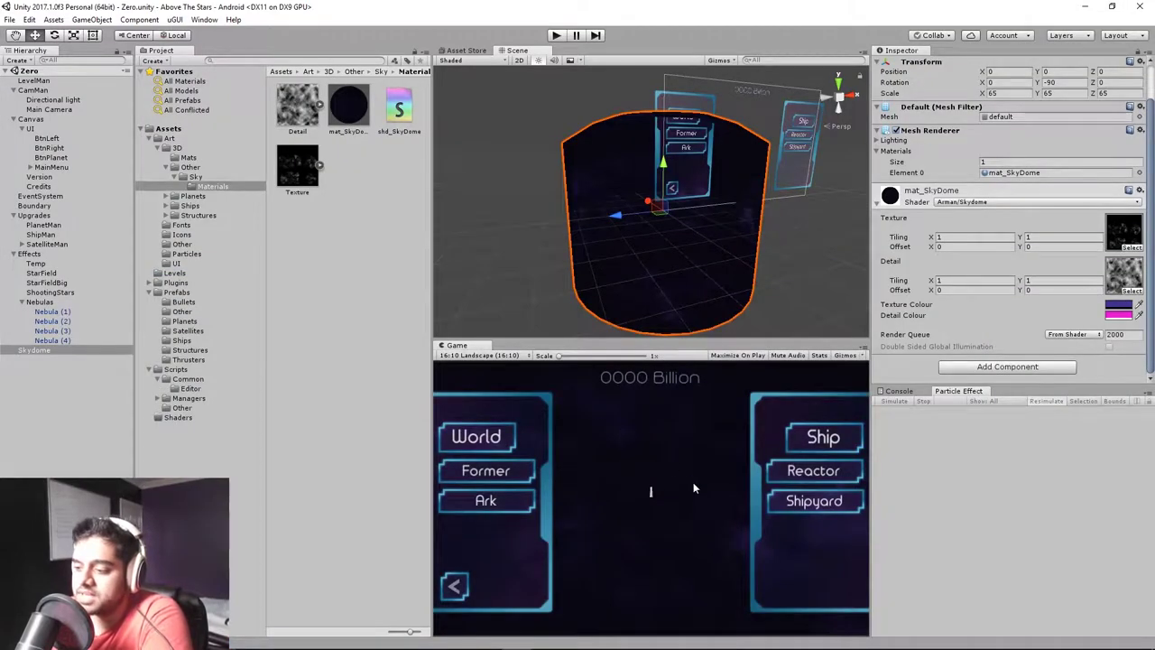
# Start play mode and orbit the Scene camera out to the sky dome edge and nebula.
pyautogui.click(558, 36)
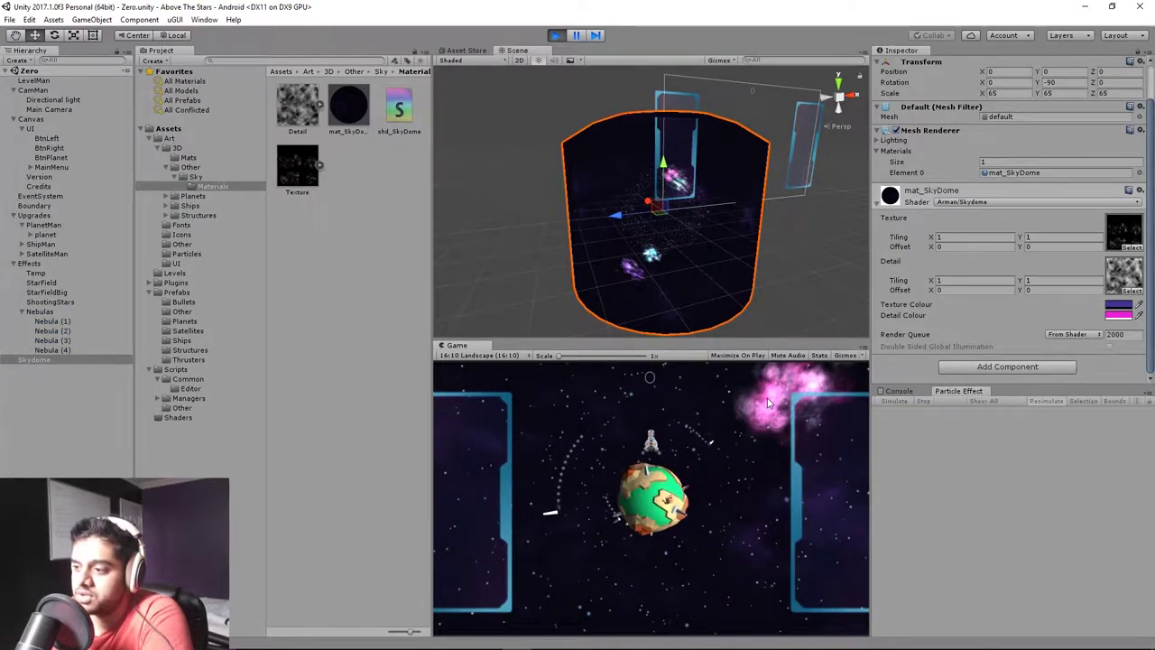
pyautogui.scroll(5, 736, 205)
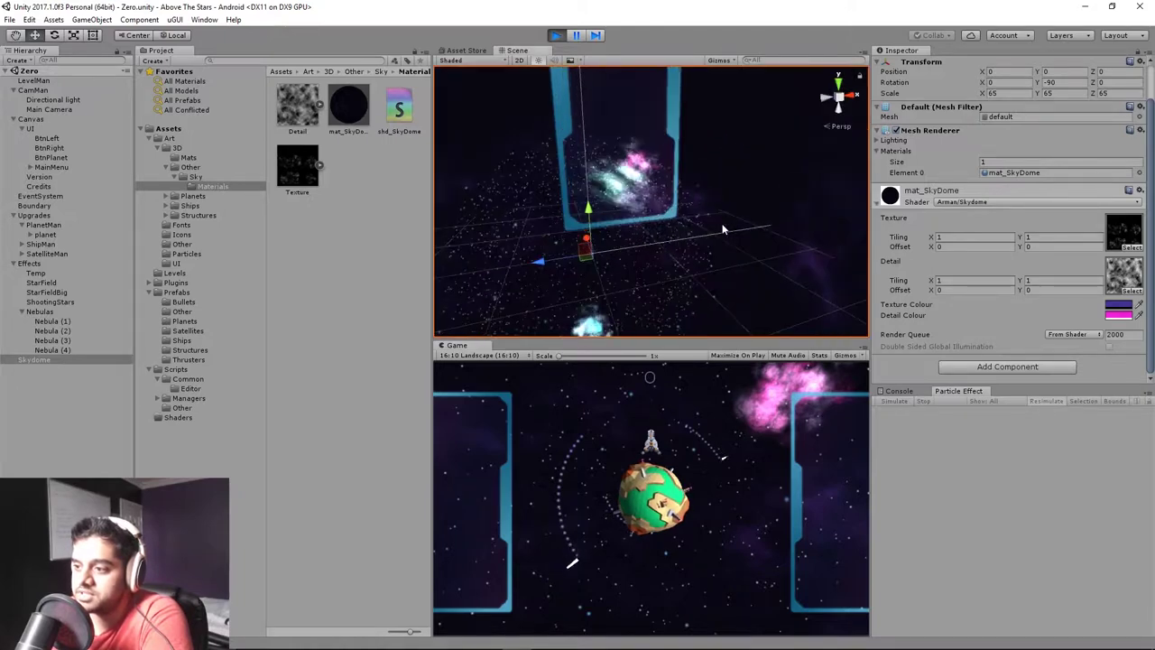
pyautogui.moveTo(637, 277)
pyautogui.mouseDown()
pyautogui.moveTo(691, 232)
pyautogui.moveTo(623, 253)
pyautogui.moveTo(631, 270)
pyautogui.mouseUp()
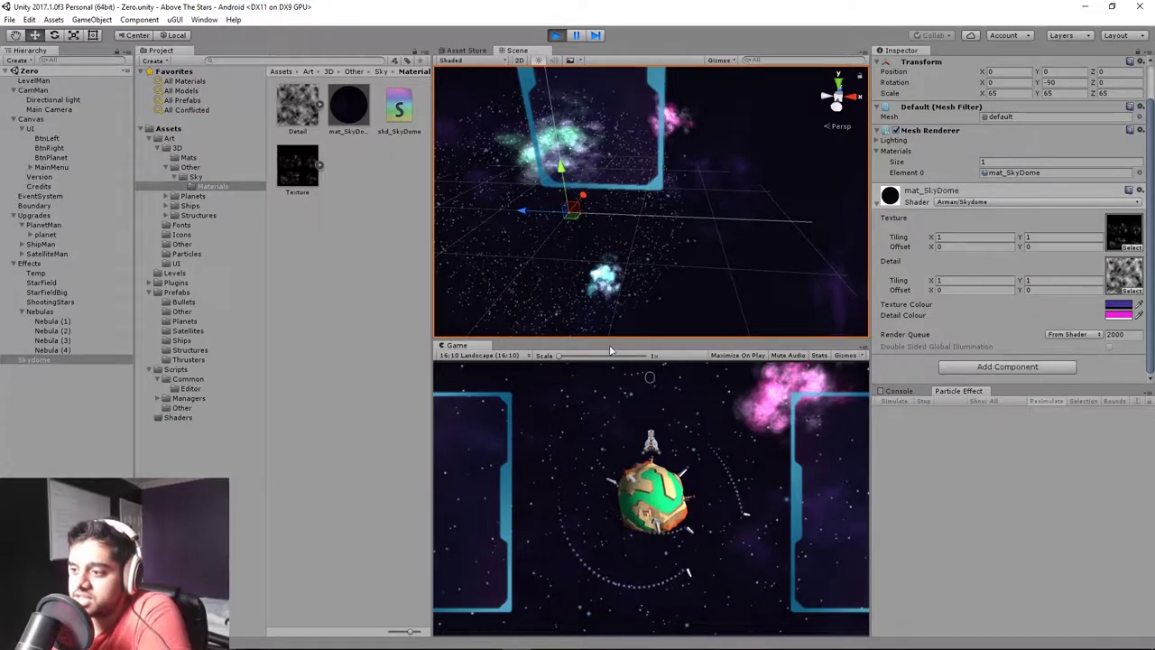
pyautogui.moveTo(562, 326); pyautogui.dragTo(632, 266)
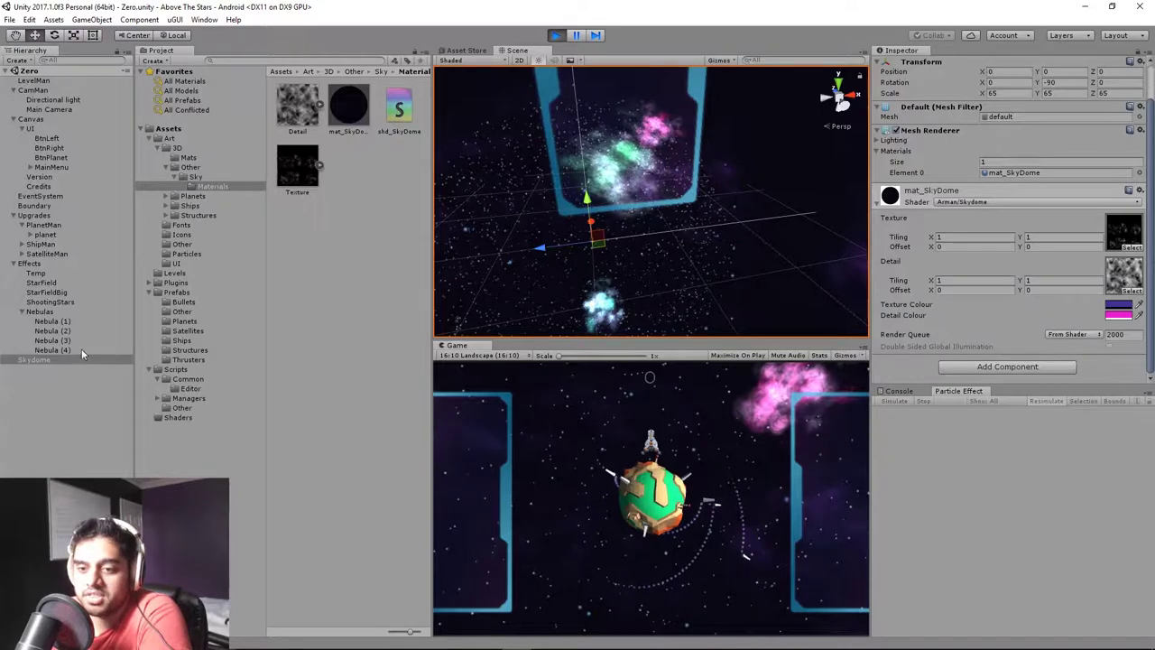
# Inspect Nebula (1)'s particles: NebulaMat Additive material, Color over Lifetime and Texture Sheet Animation.
pyautogui.click(56, 322)
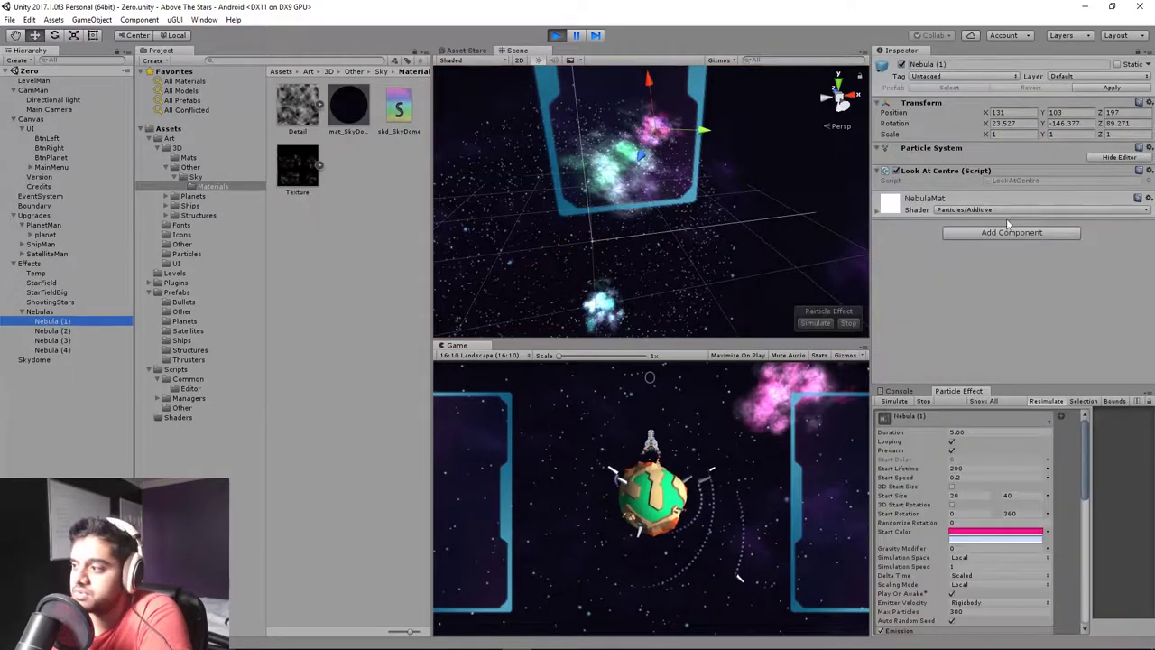
pyautogui.click(36, 329)
pyautogui.click(36, 321)
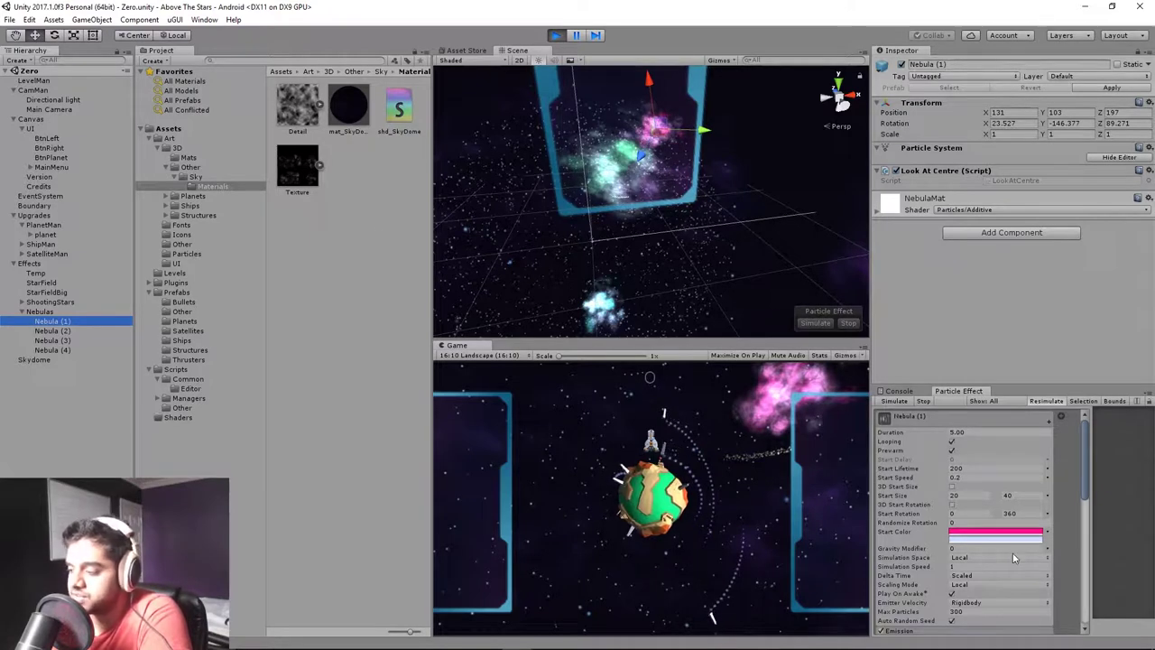
pyautogui.scroll(-3, 1011, 551)
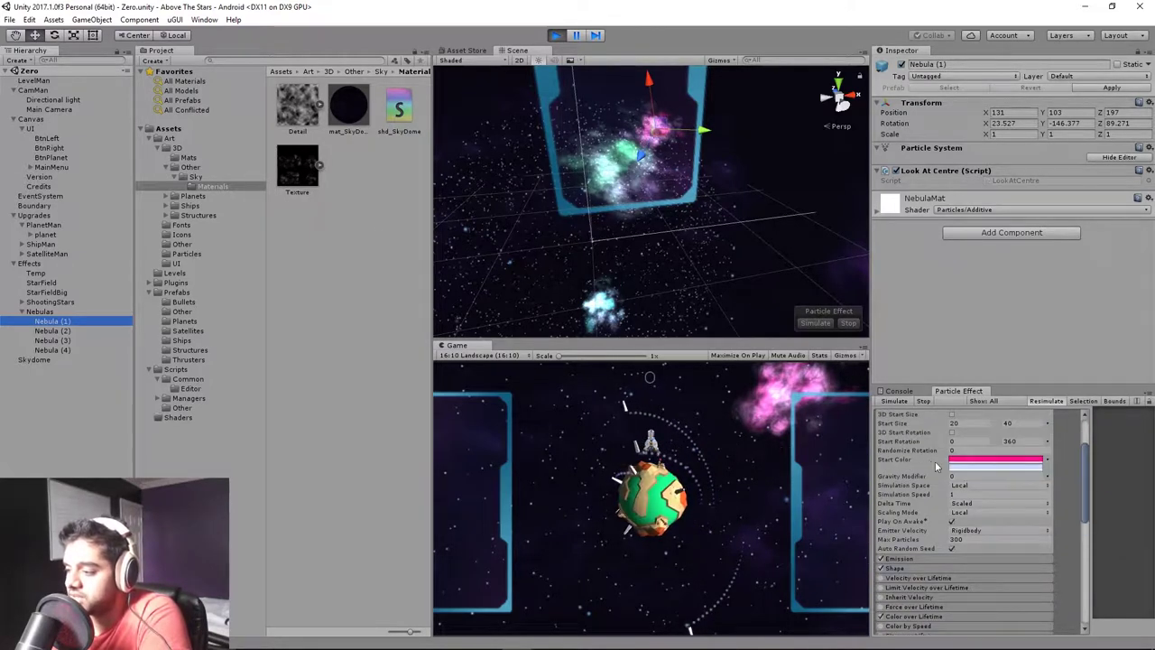
pyautogui.scroll(3, 977, 450)
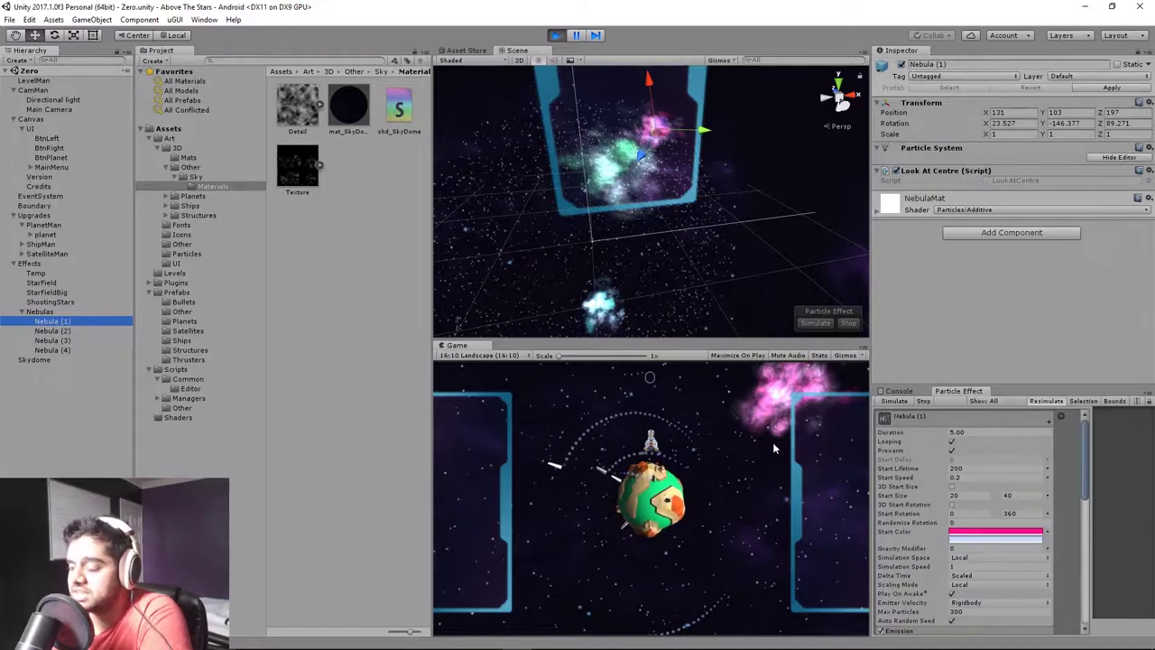
pyautogui.scroll(-5, 942, 496)
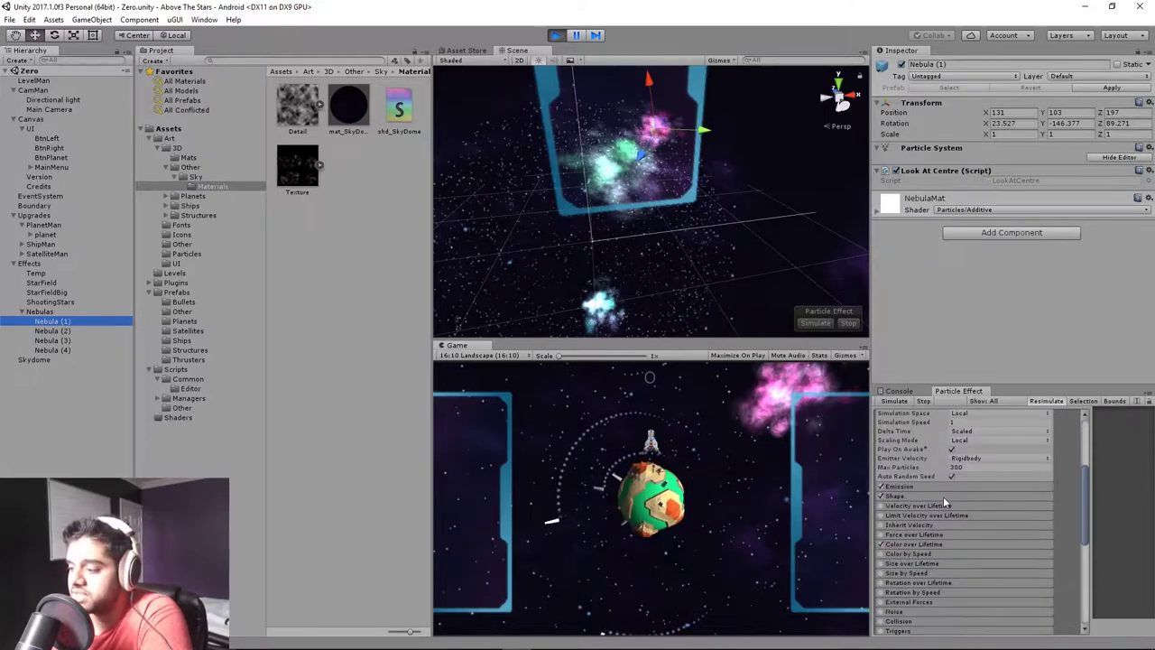
pyautogui.scroll(-3, 924, 545)
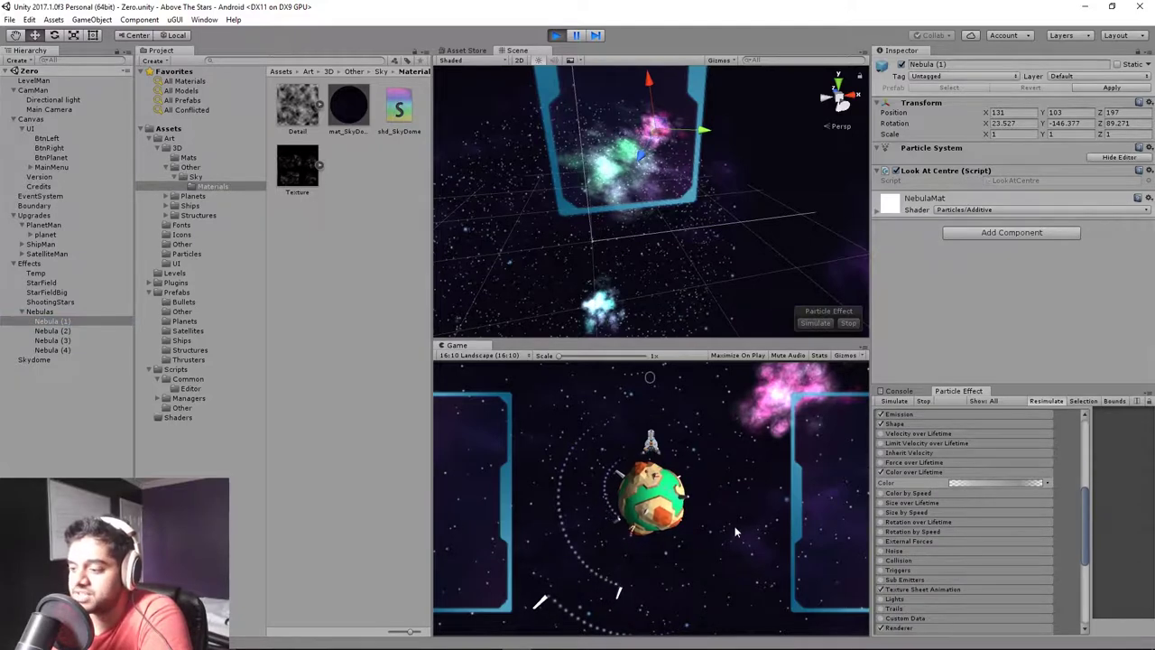
pyautogui.moveTo(649, 235)
pyautogui.mouseDown()
pyautogui.moveTo(733, 240)
pyautogui.moveTo(487, 316)
pyautogui.moveTo(556, 320)
pyautogui.moveTo(655, 253)
pyautogui.moveTo(622, 236)
pyautogui.moveTo(720, 206)
pyautogui.moveTo(631, 232)
pyautogui.mouseUp()
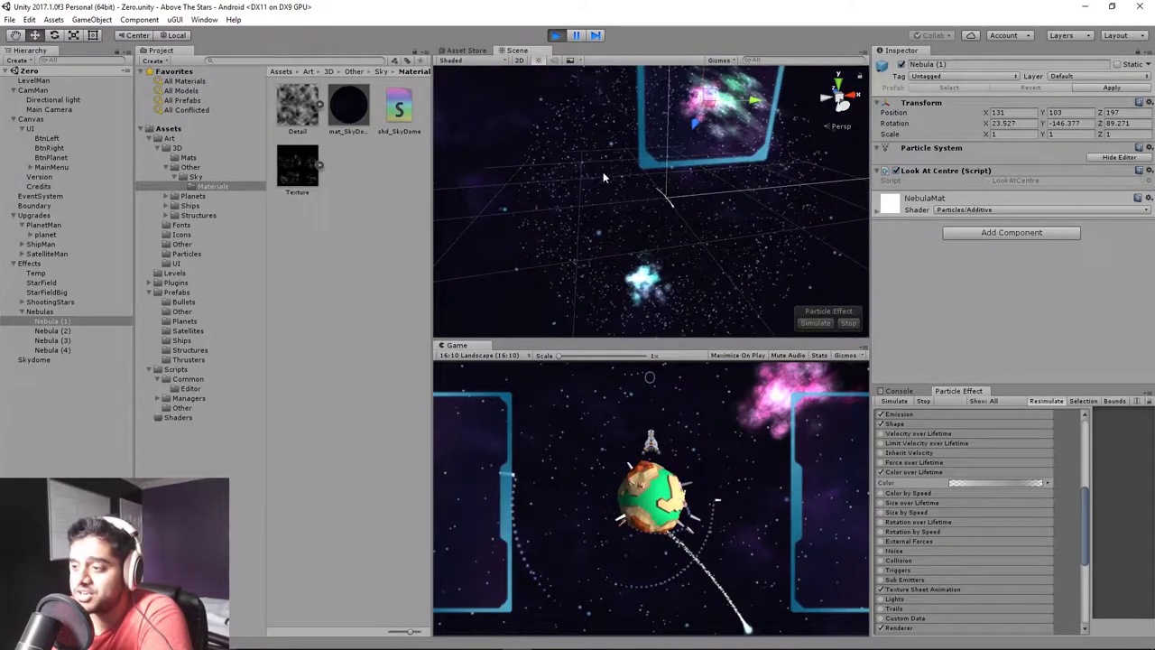
pyautogui.moveTo(628, 185); pyautogui.dragTo(643, 200)
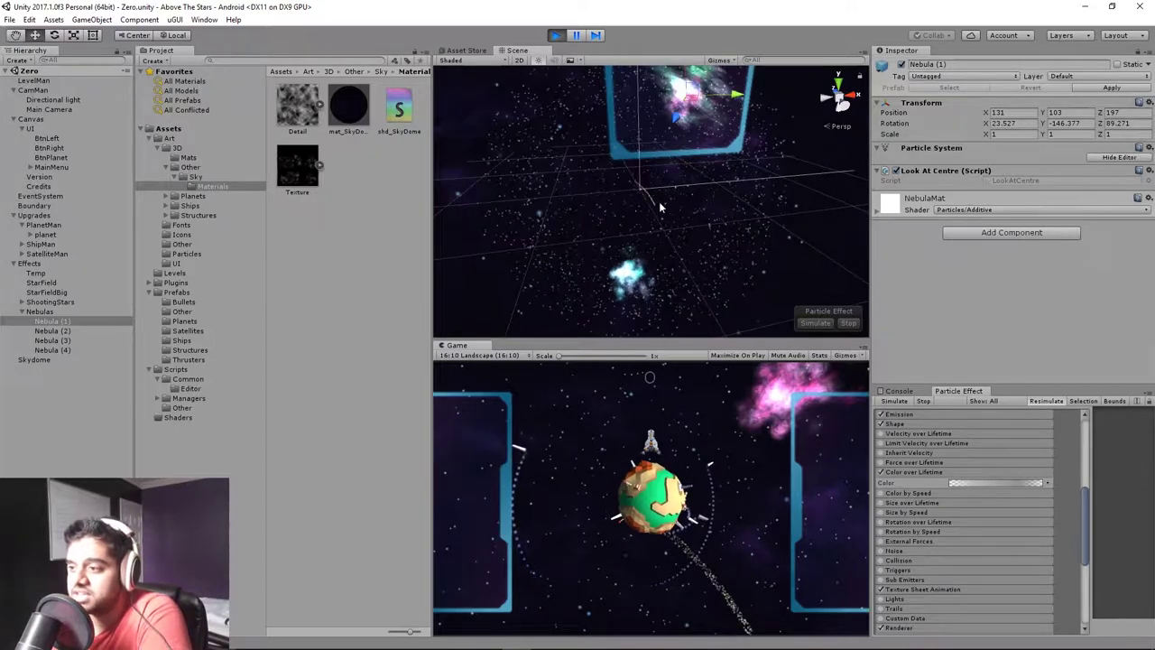
pyautogui.click(52, 320)
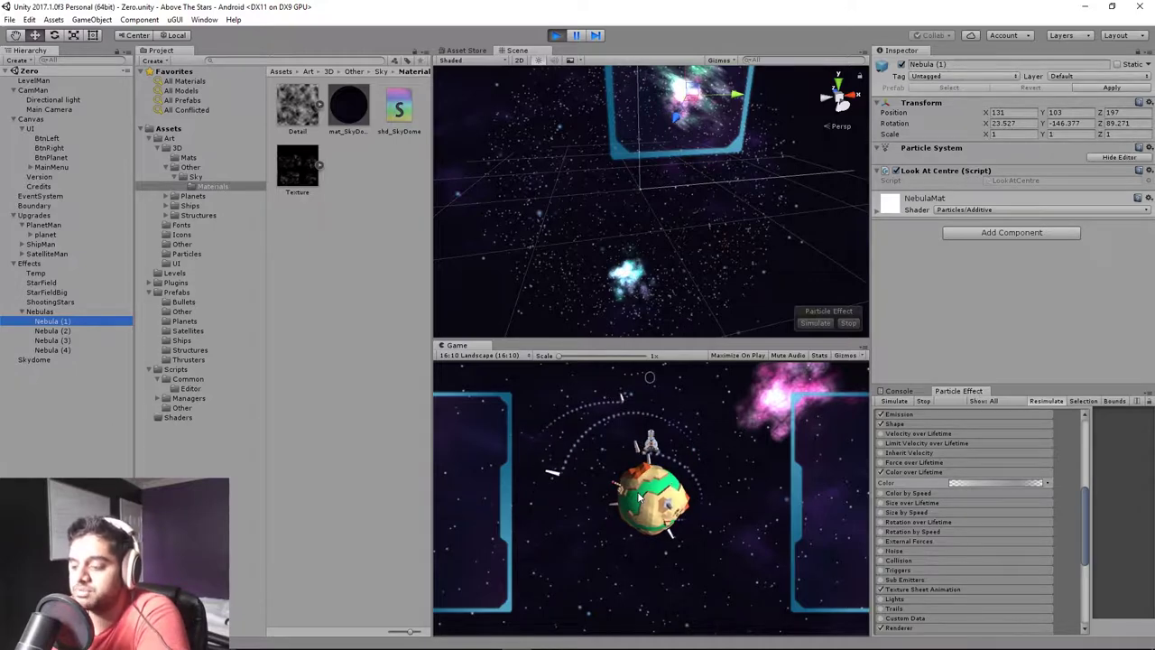
pyautogui.click(582, 415)
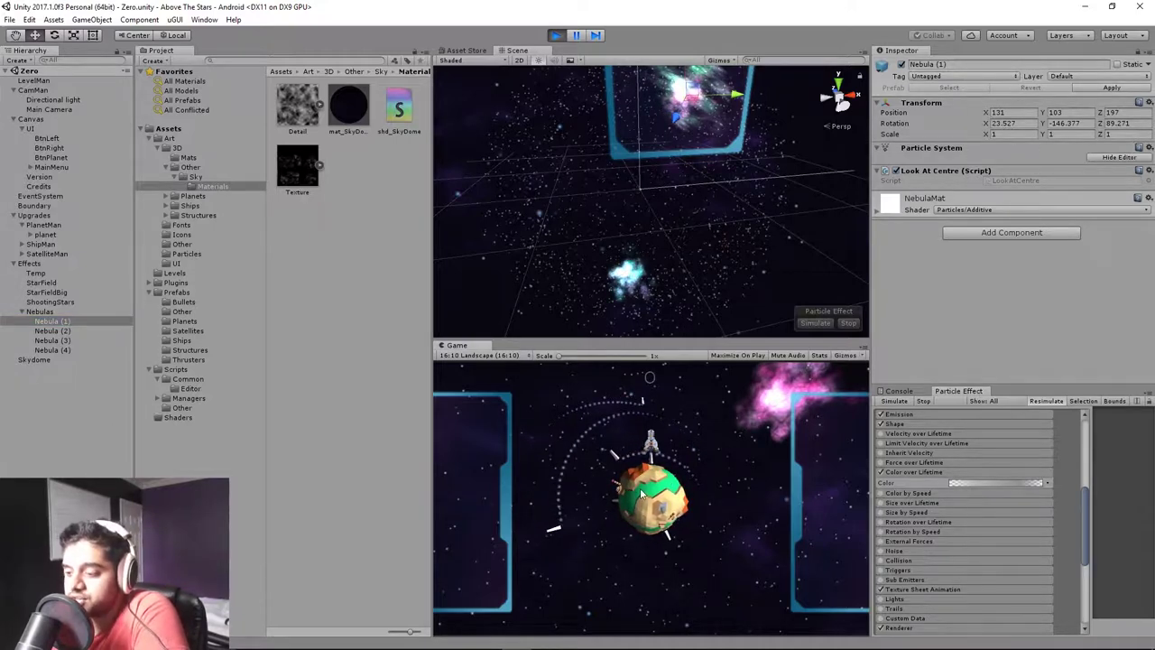
pyautogui.click(642, 494)
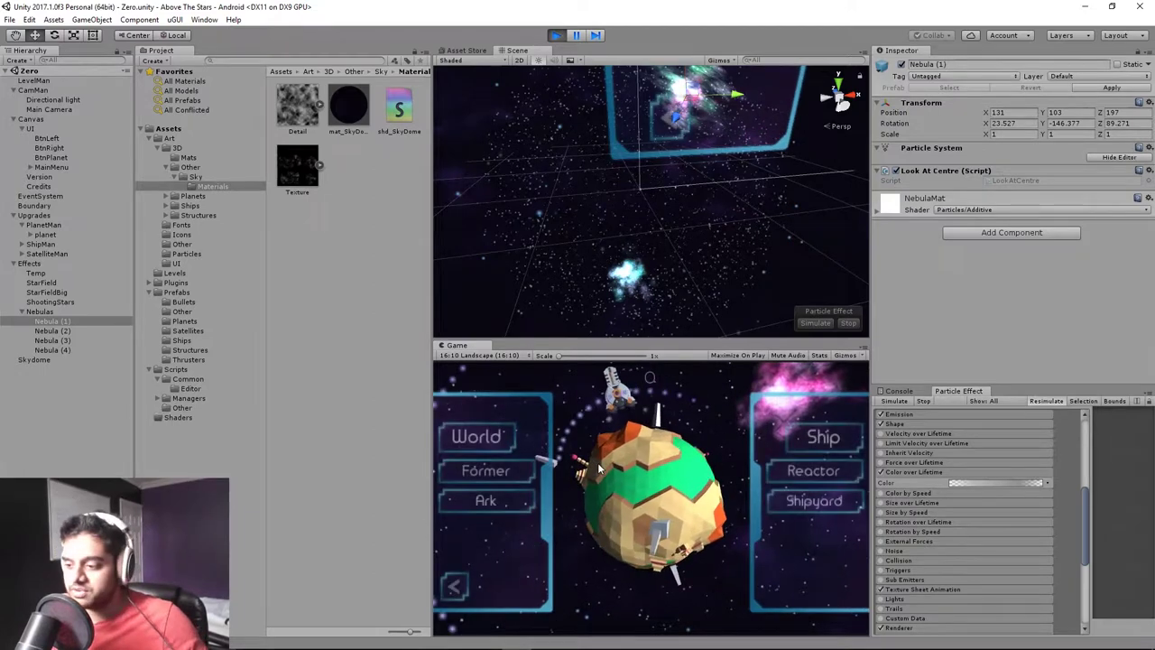
pyautogui.click(623, 539)
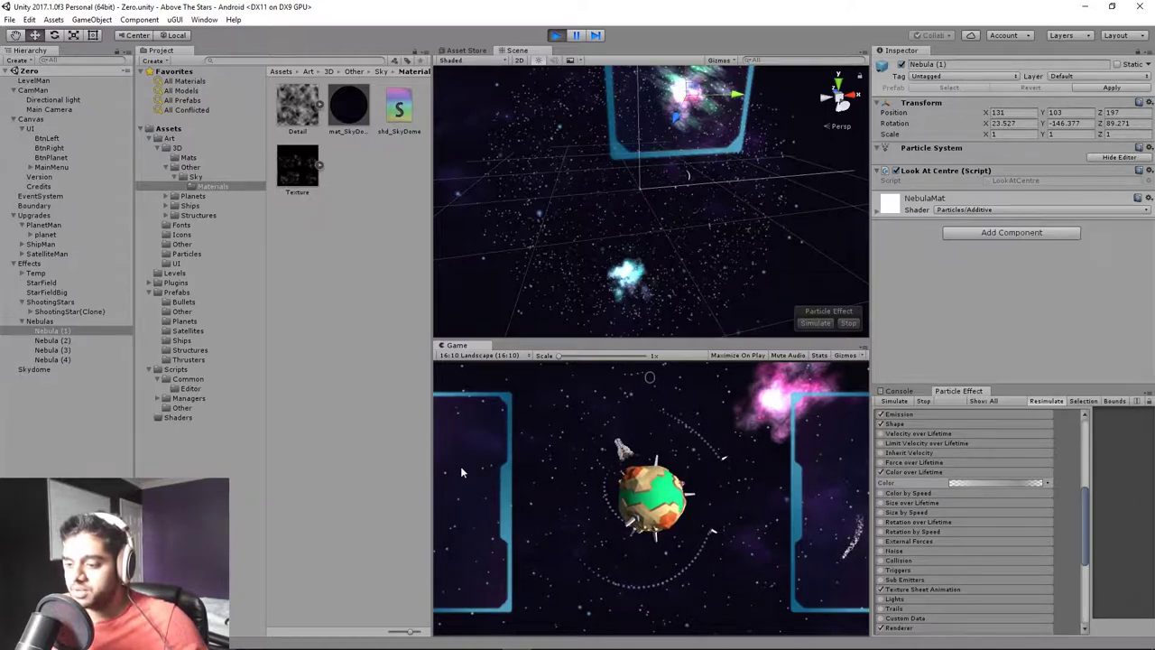
# Open the planet's upgrade menu and zoom the camera onto a surface building.
pyautogui.click(646, 490)
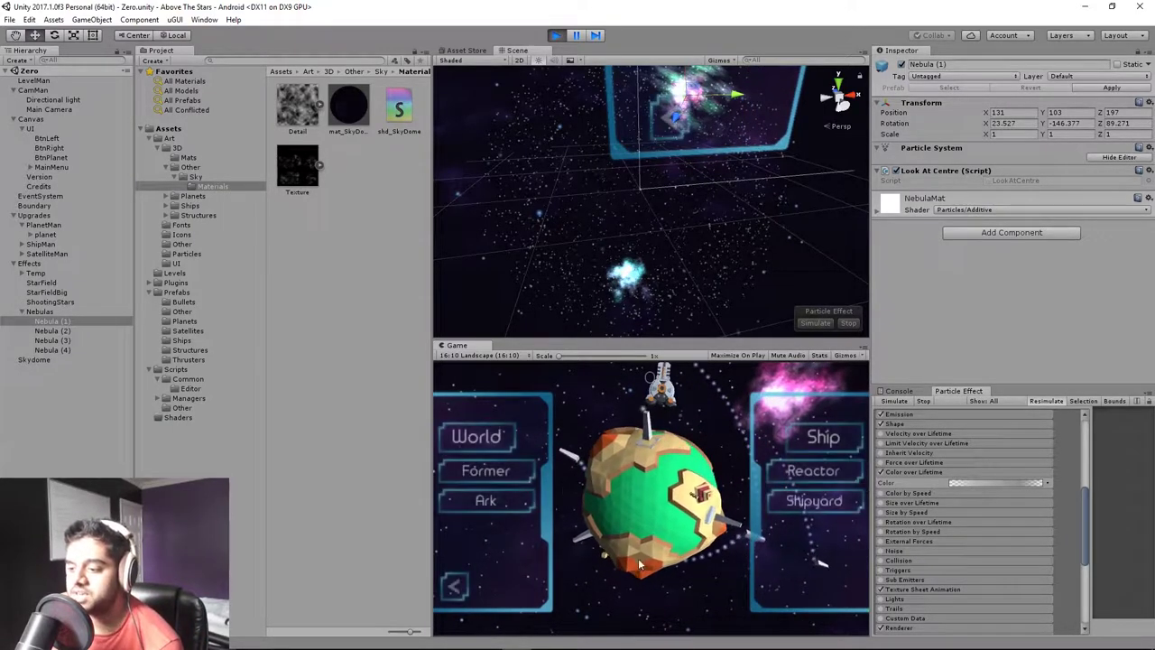
pyautogui.click(495, 438)
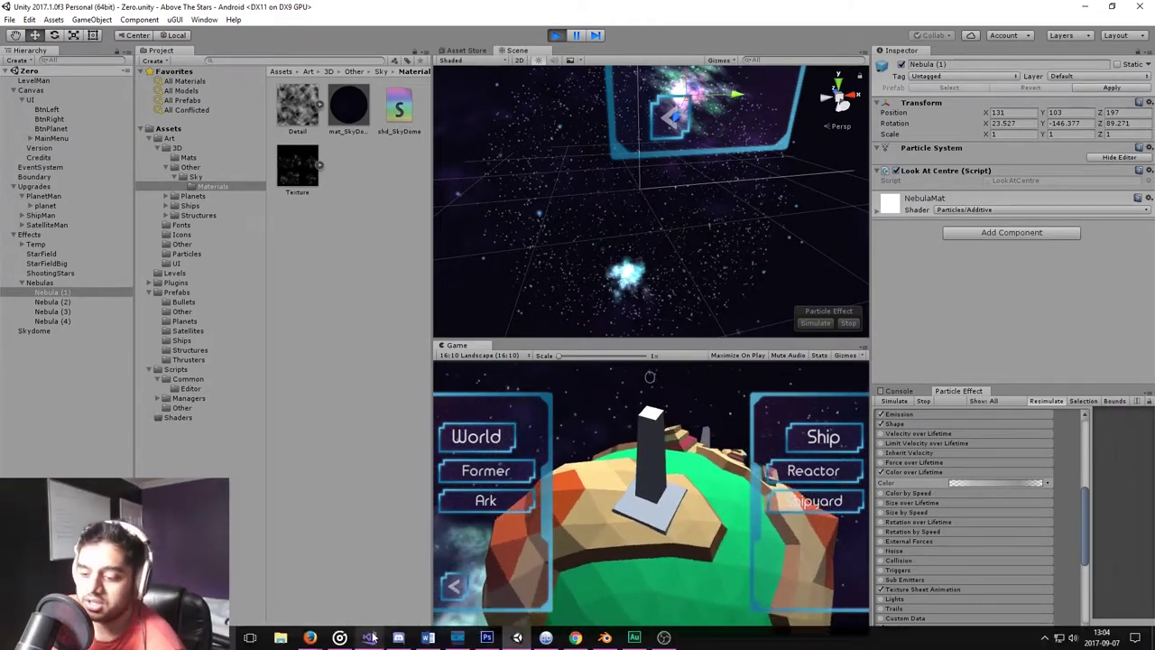
# Scroll through the CamMan.cs camera-focus script in Visual Studio, then return to Unity.
pyautogui.click(368, 637)
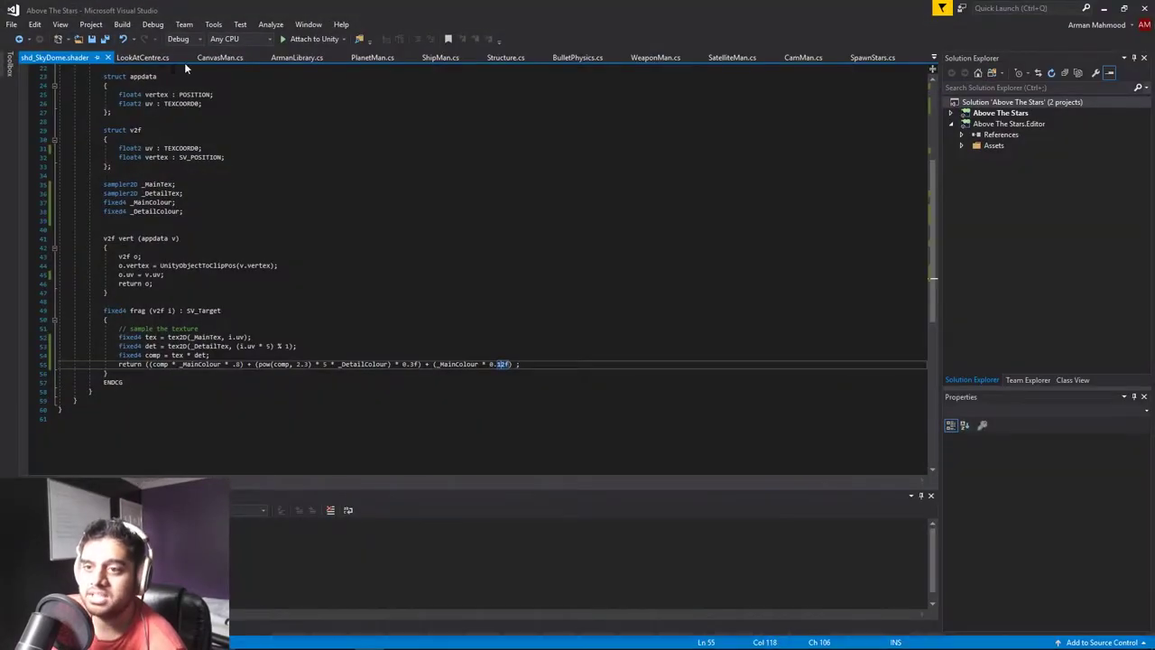
pyautogui.click(792, 60)
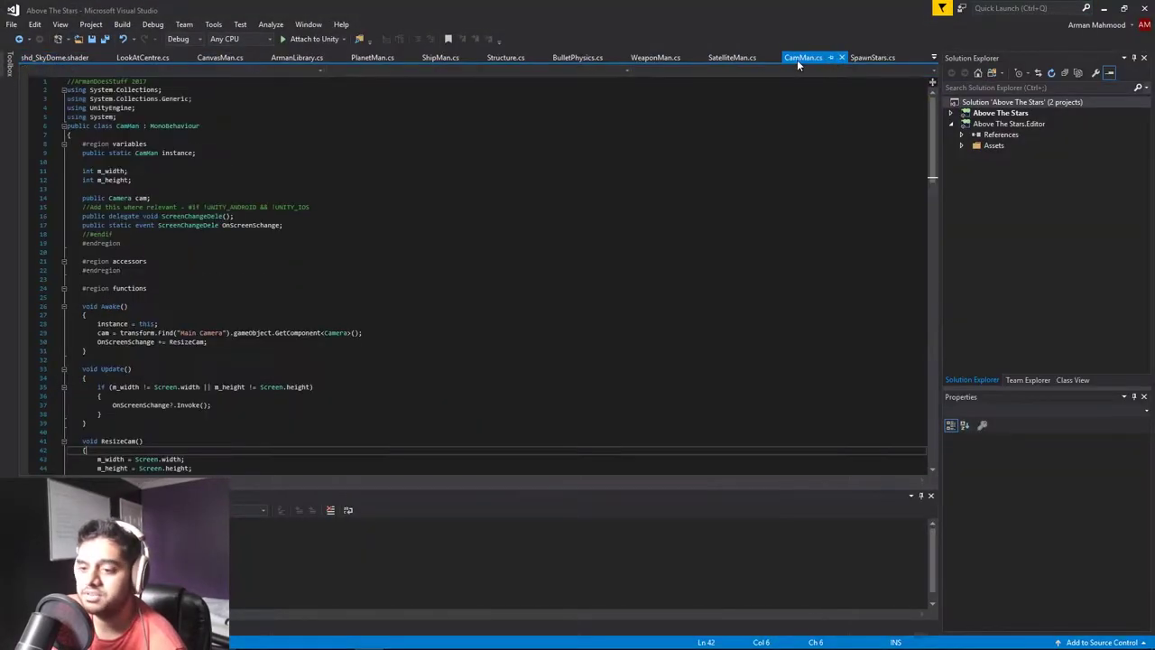
pyautogui.scroll(-9, 451, 319)
pyautogui.scroll(-18, 450, 318)
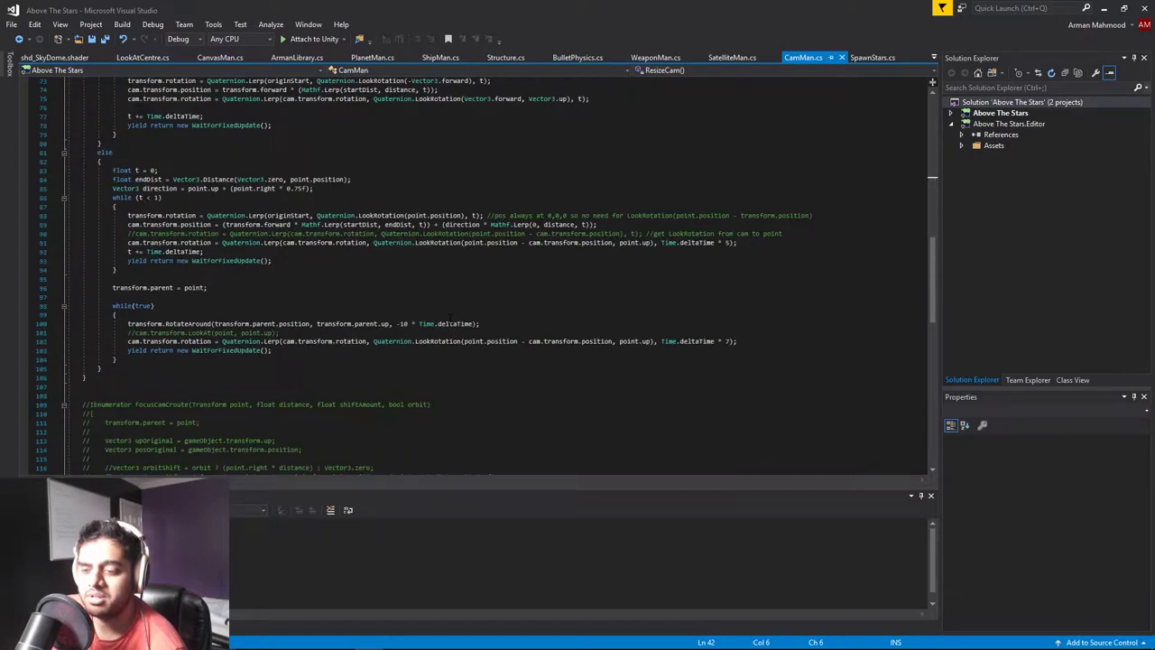
pyautogui.scroll(-5, 449, 317)
pyautogui.scroll(11, 450, 317)
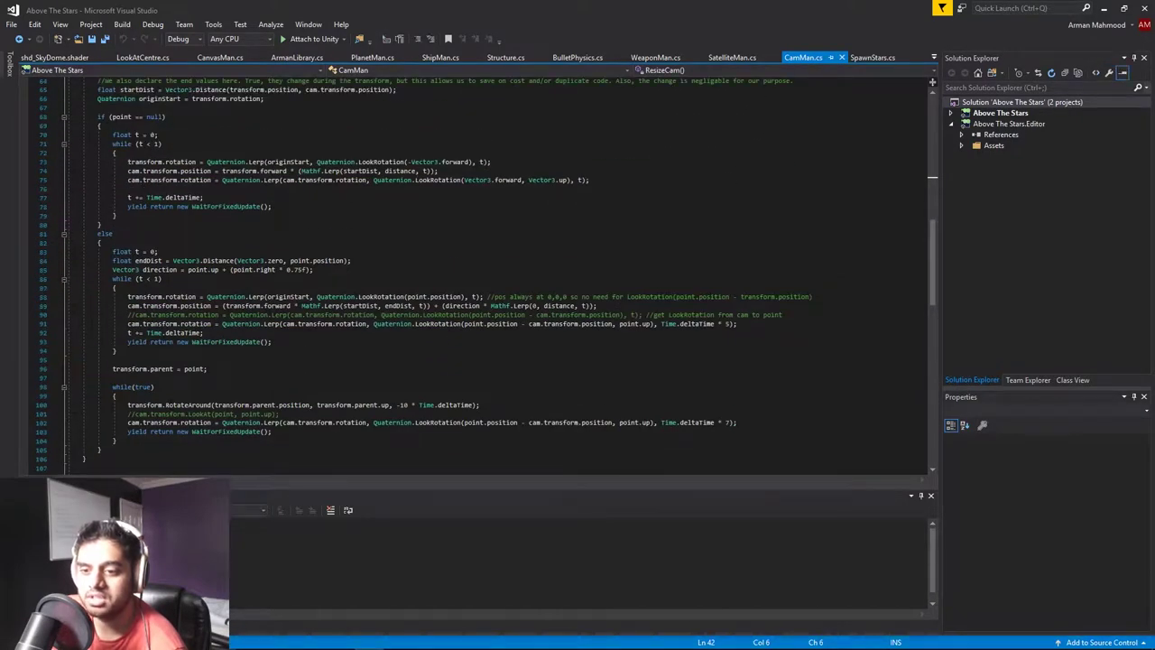
pyautogui.scroll(6, 451, 271)
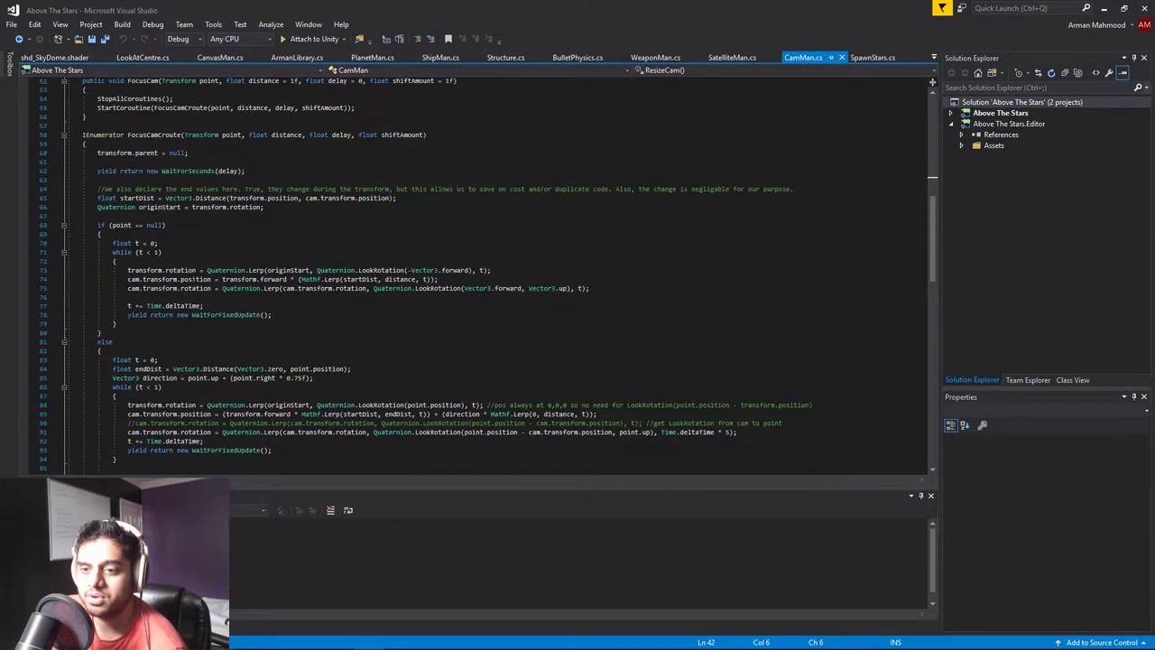
pyautogui.click(1101, 9)
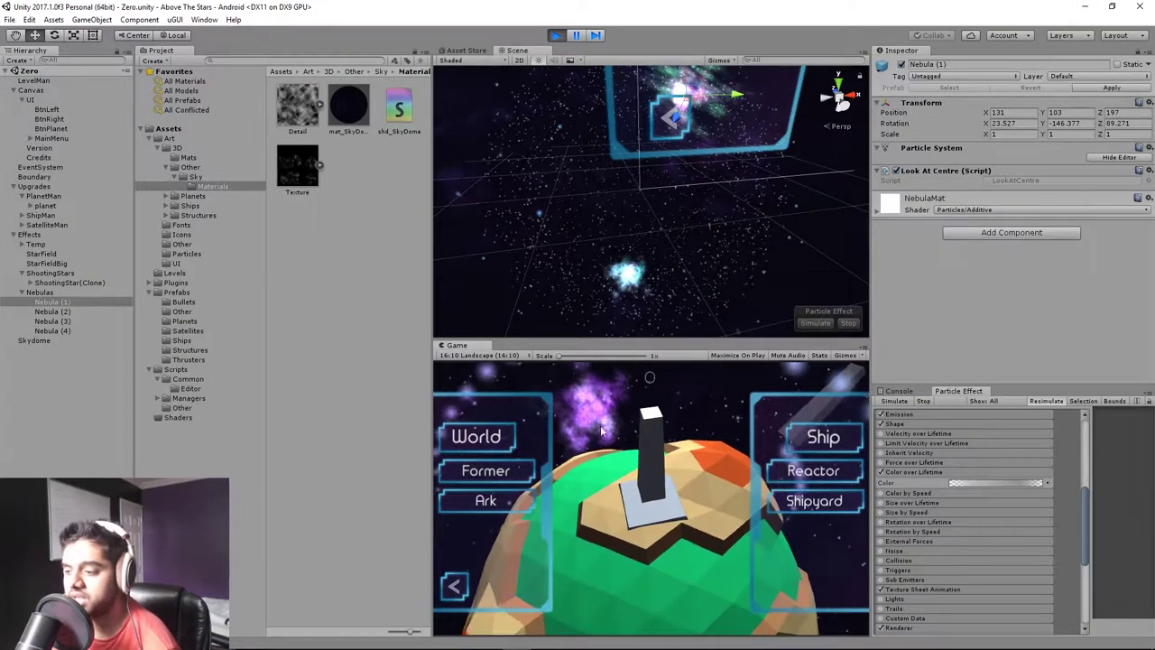
# Refocus the game camera on the Former, Shipyard and Ark structures in turn.
pyautogui.click(504, 471)
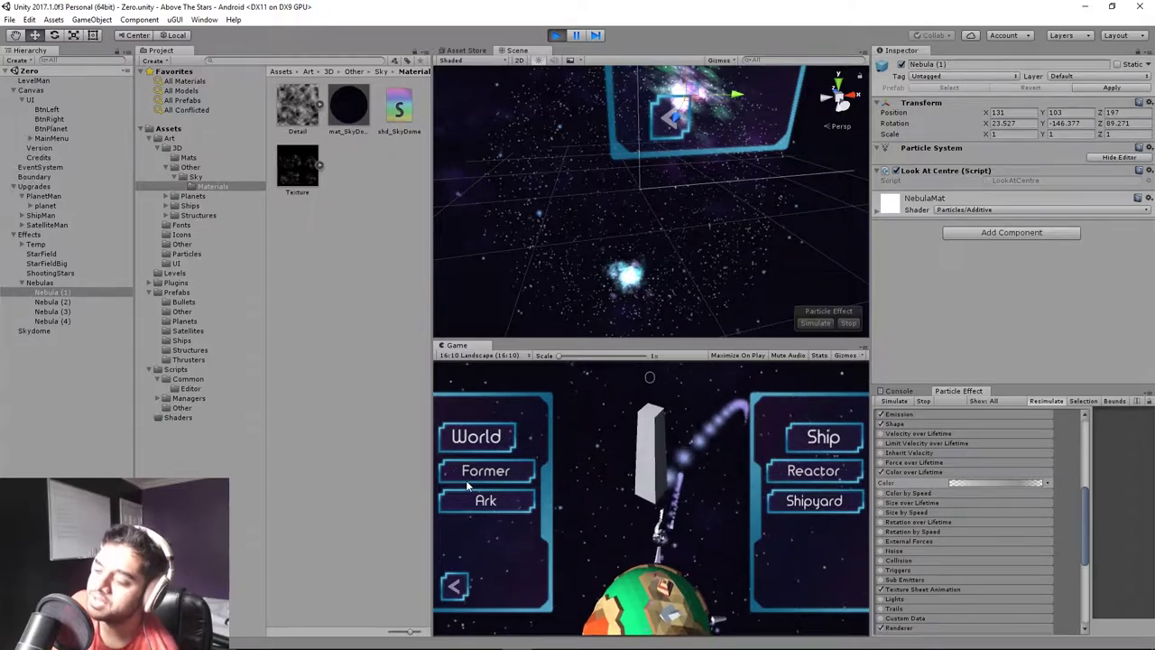
pyautogui.click(815, 501)
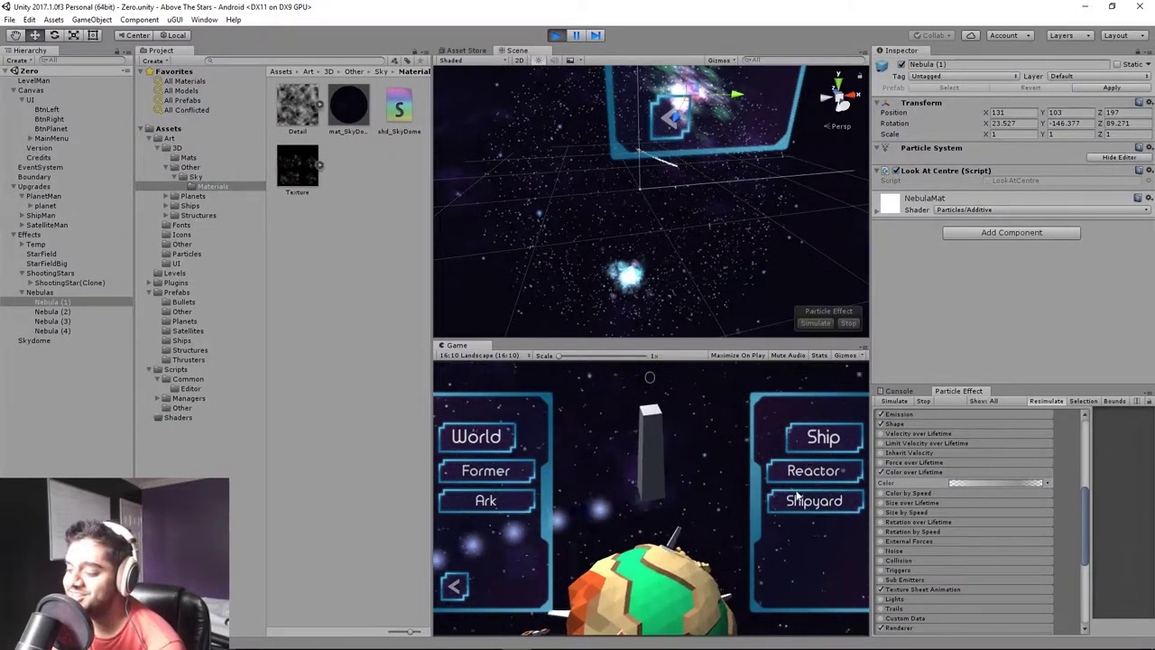
pyautogui.click(488, 501)
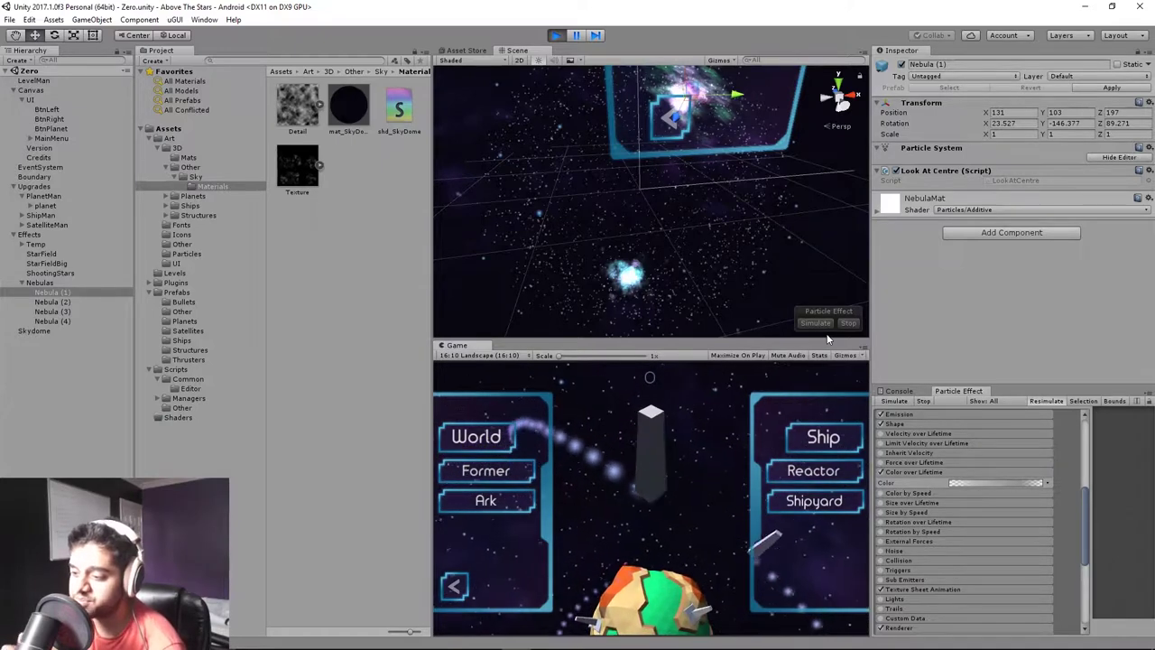
# Focus the camera on the Shipyard, ship and Former, then back out to the overview.
pyautogui.click(814, 501)
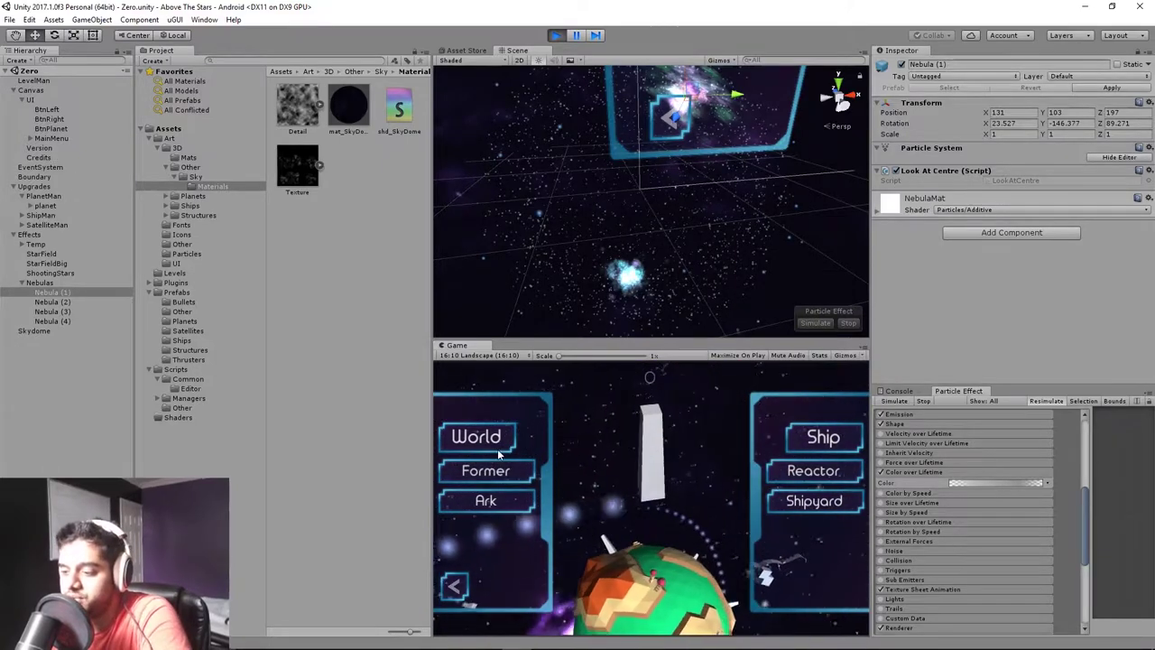
pyautogui.click(813, 450)
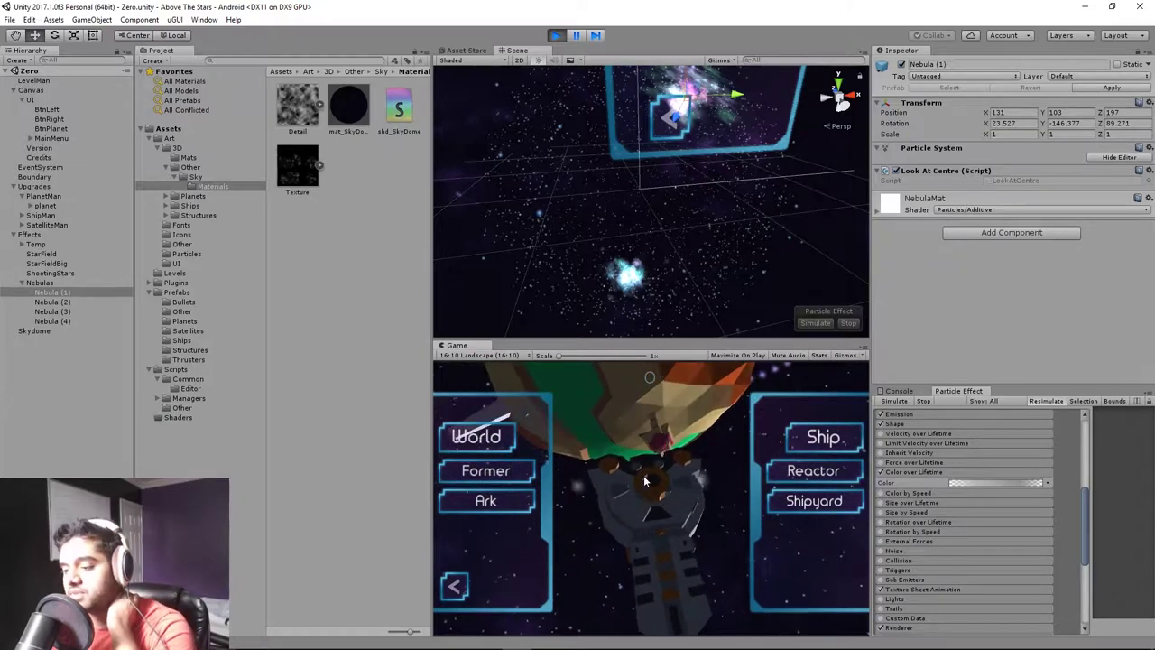
pyautogui.click(503, 470)
pyautogui.click(457, 586)
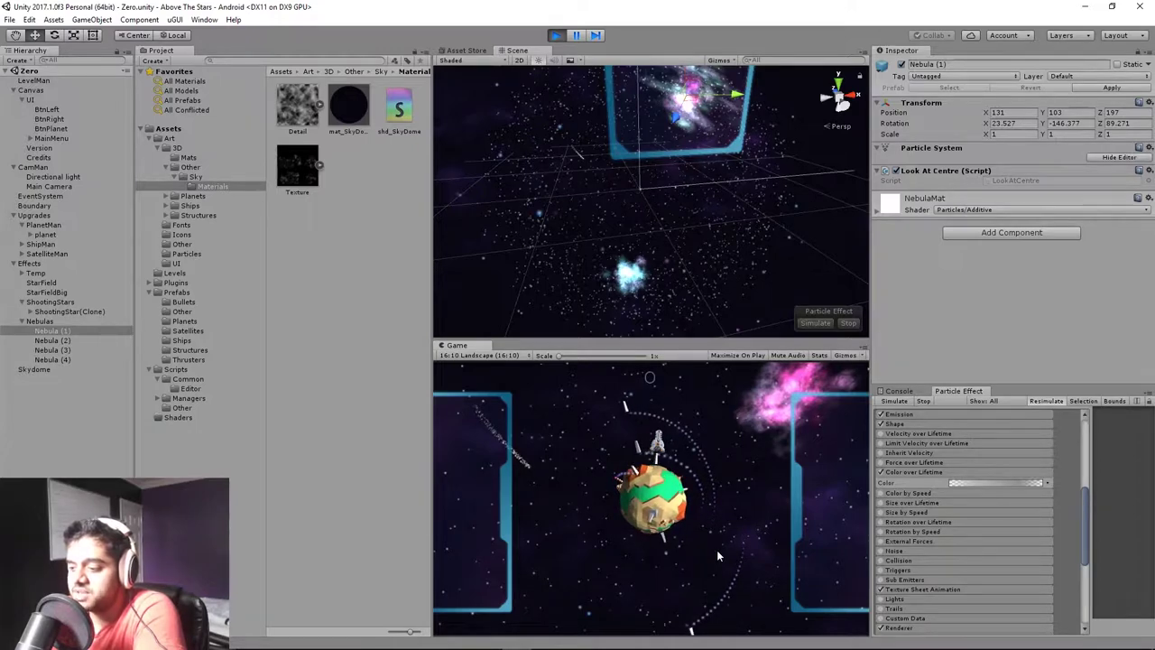
# Reopen the planet's upgrade menu and zoom onto the World surface view.
pyautogui.click(672, 506)
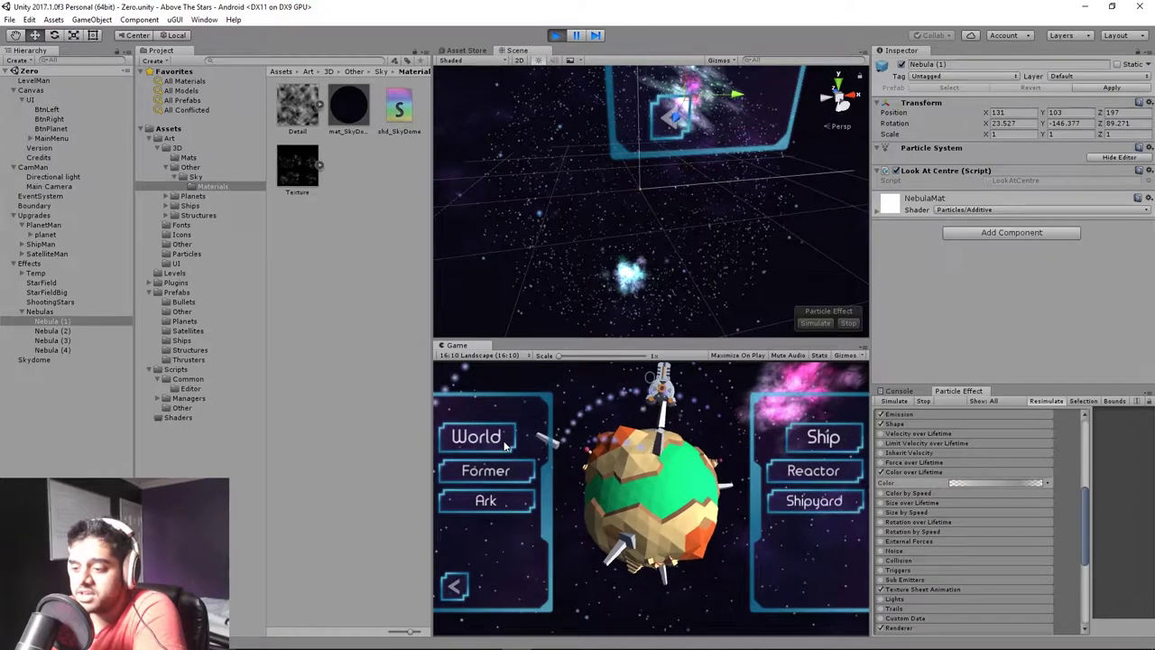
pyautogui.click(477, 437)
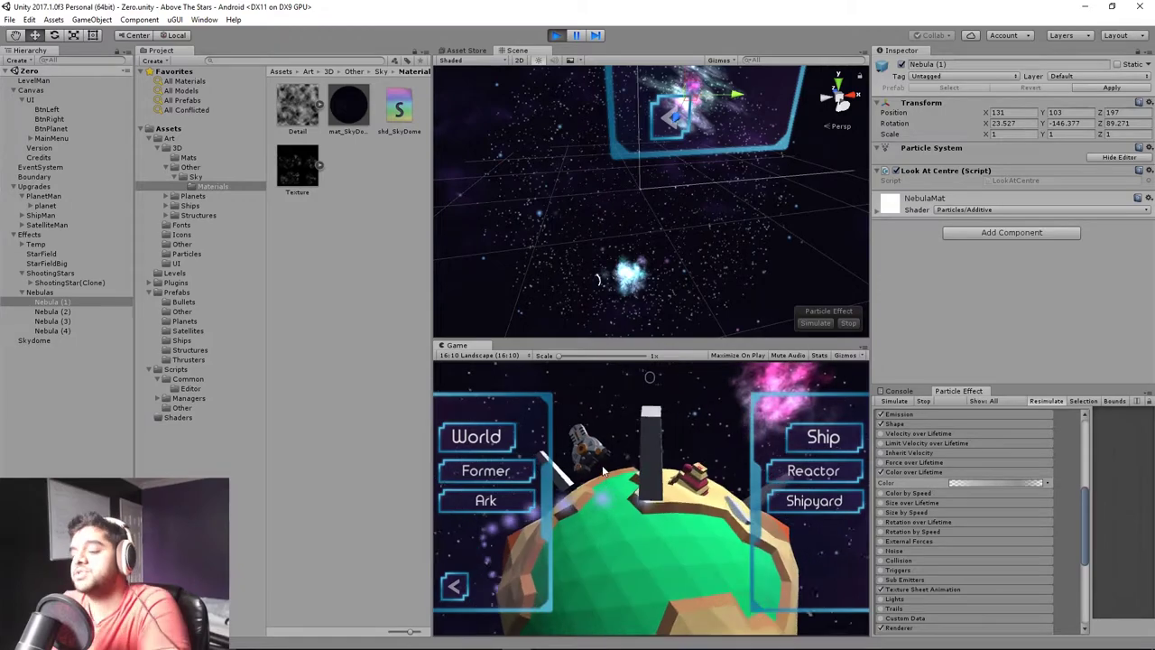
pyautogui.click(507, 441)
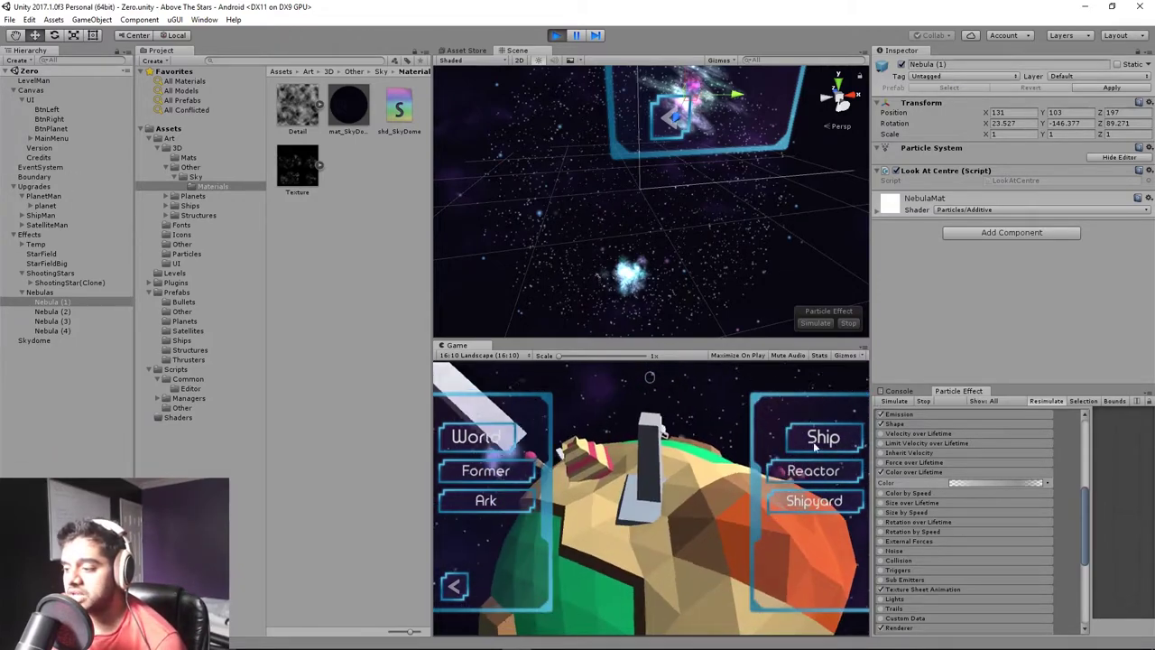
# Cycle the camera through the starfield, Former, Ark and Shipyard views, then back to the planet.
pyautogui.click(464, 501)
pyautogui.click(484, 472)
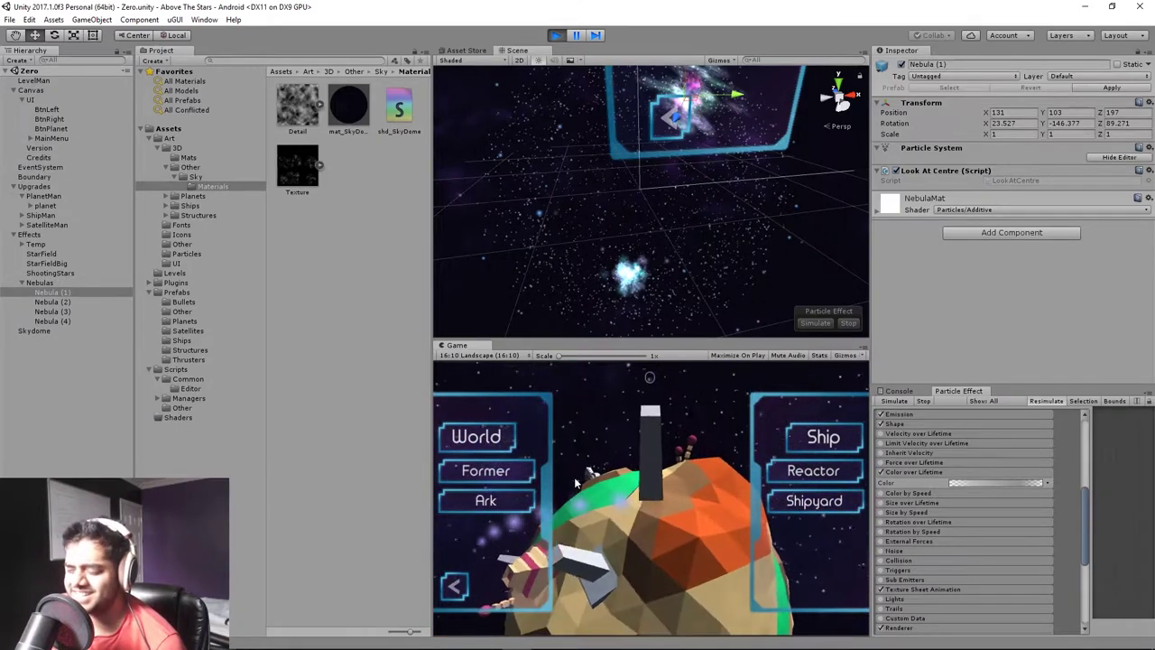
pyautogui.click(510, 500)
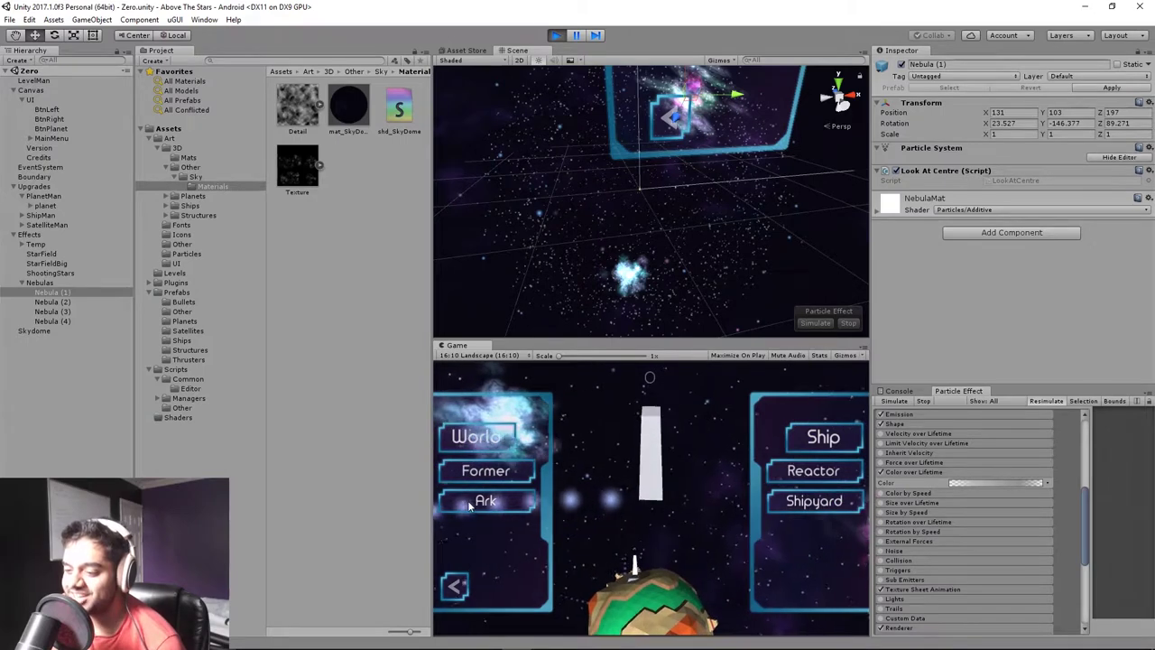
pyautogui.click(806, 506)
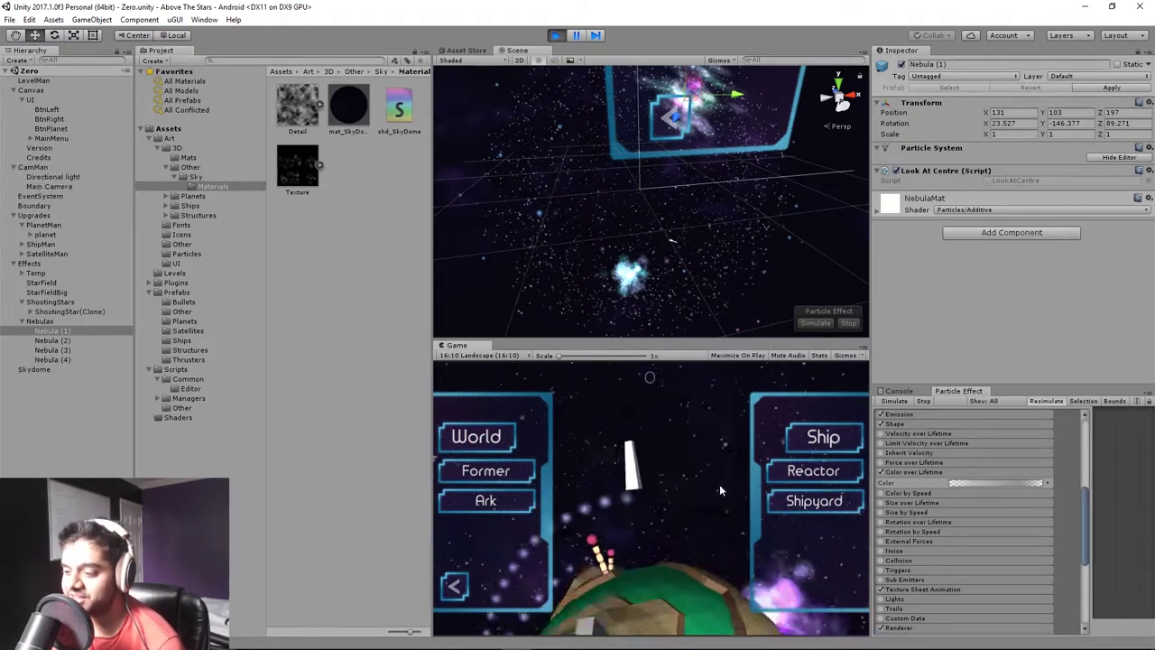
pyautogui.click(458, 586)
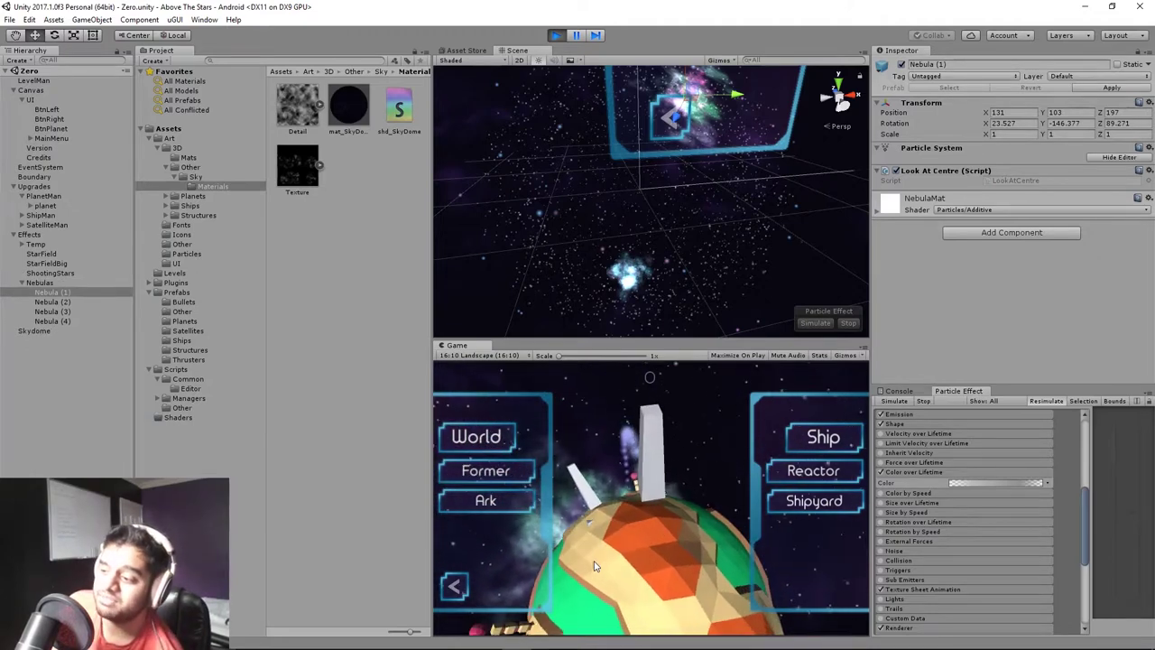
# Use the '<' back button to leave the World and Ship menus for the planet overview.
pyautogui.click(457, 582)
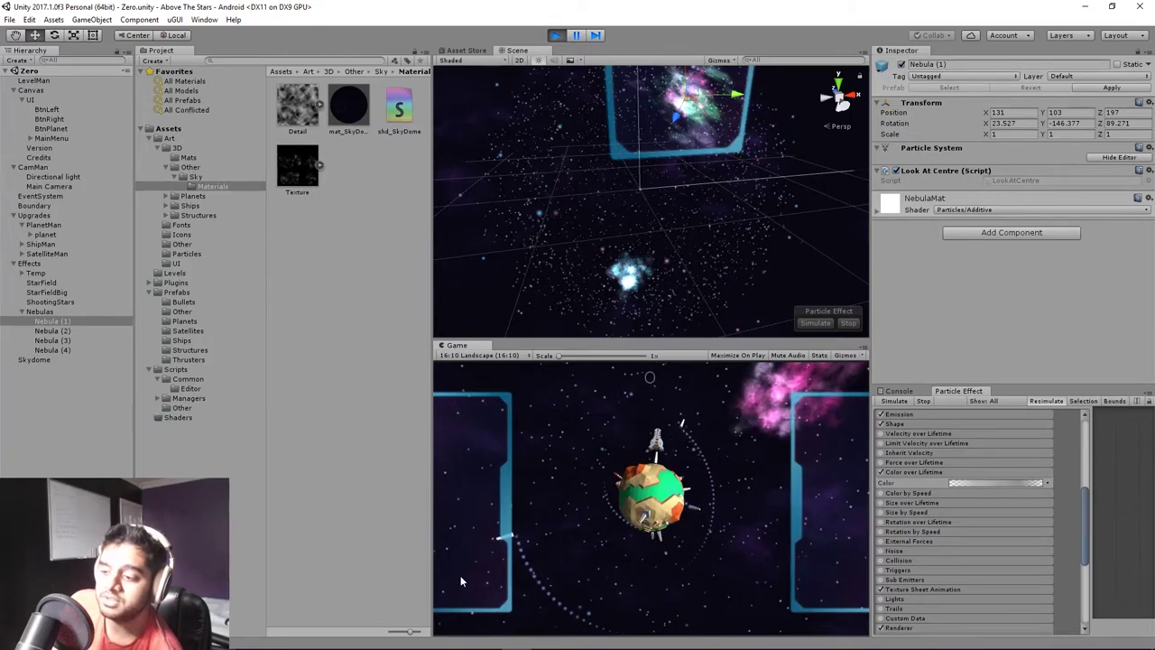